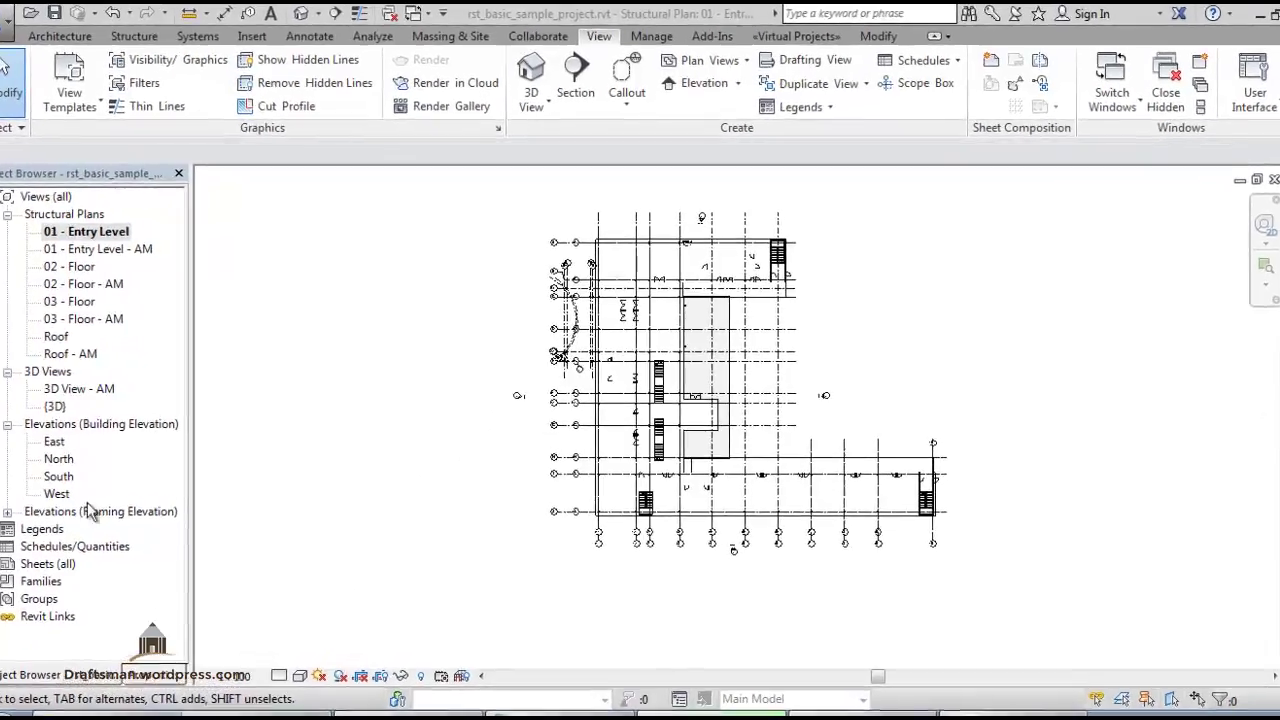
Expand Revit Links to show Arch Link Model.rvt, try Reload From, then cancel the Add Link dialog
double_click(42, 620)
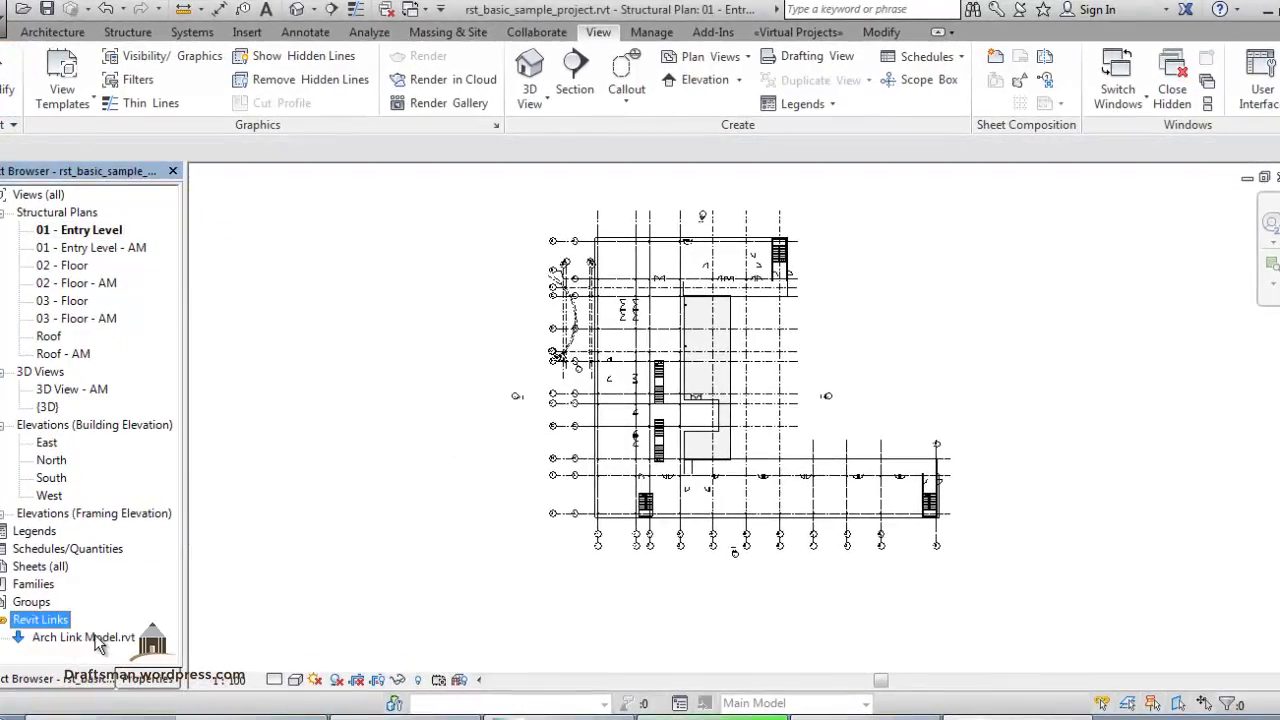
right_click(97, 640)
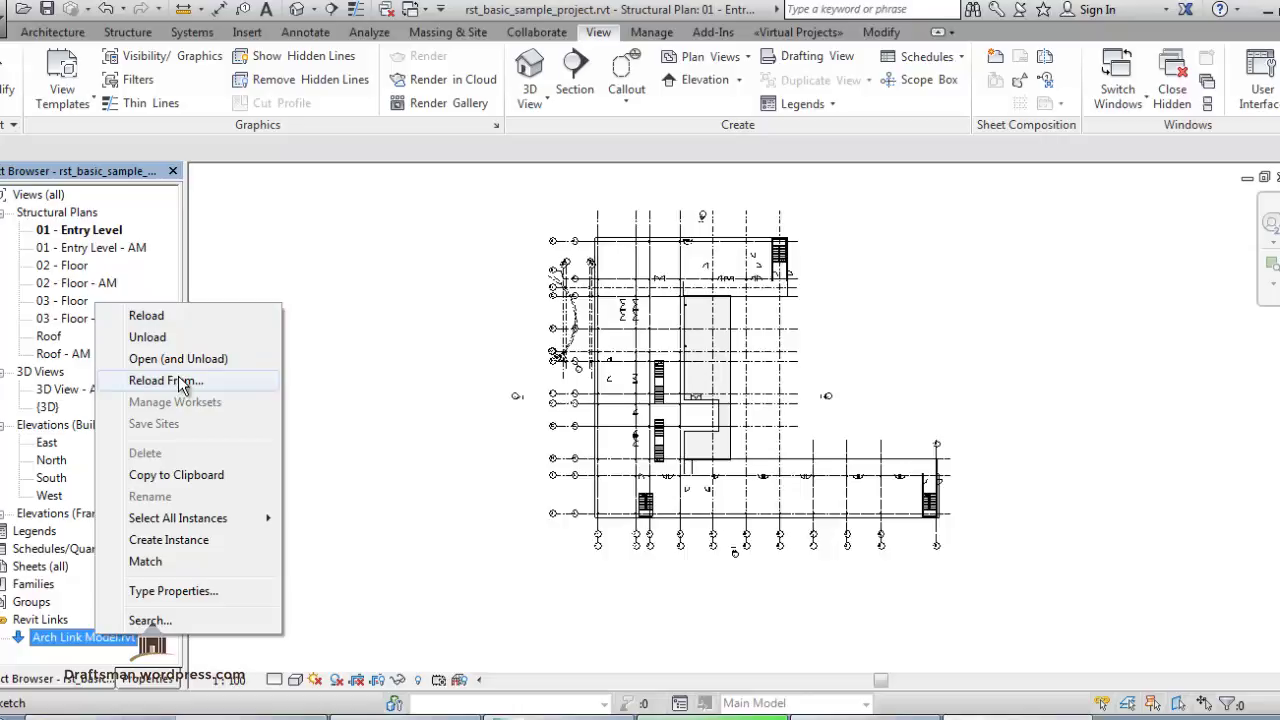
click(218, 382)
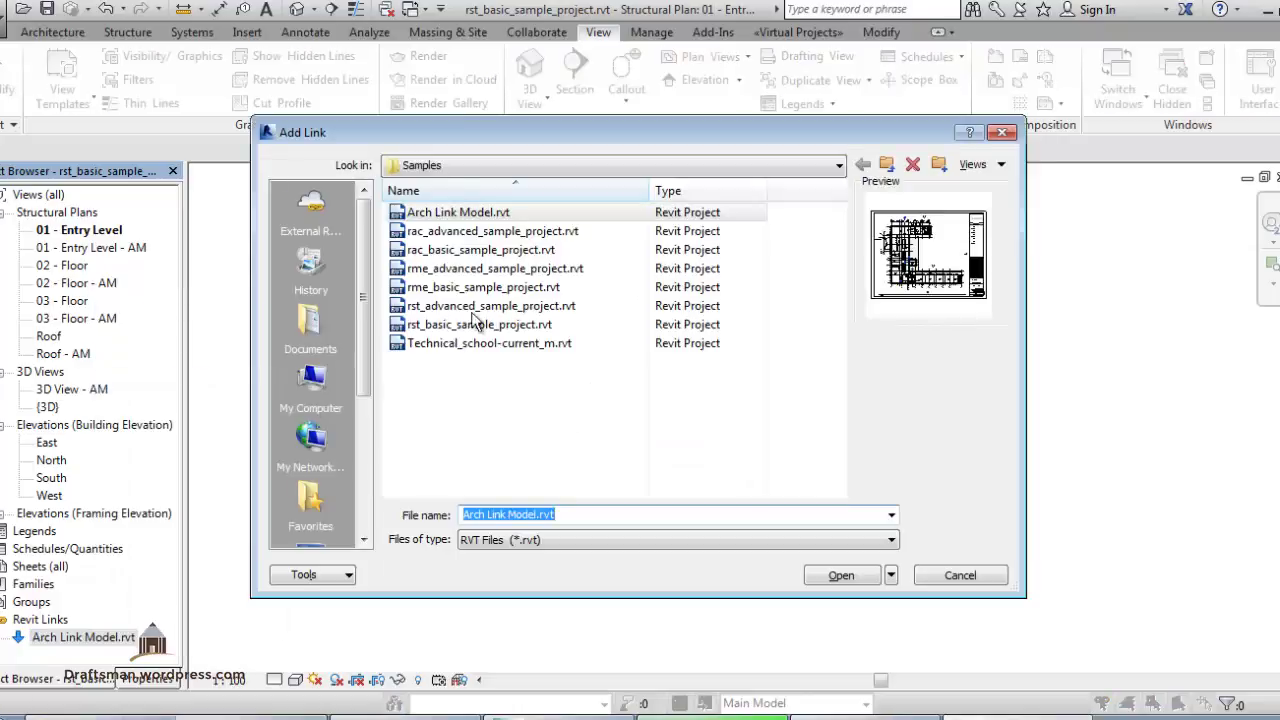
click(963, 577)
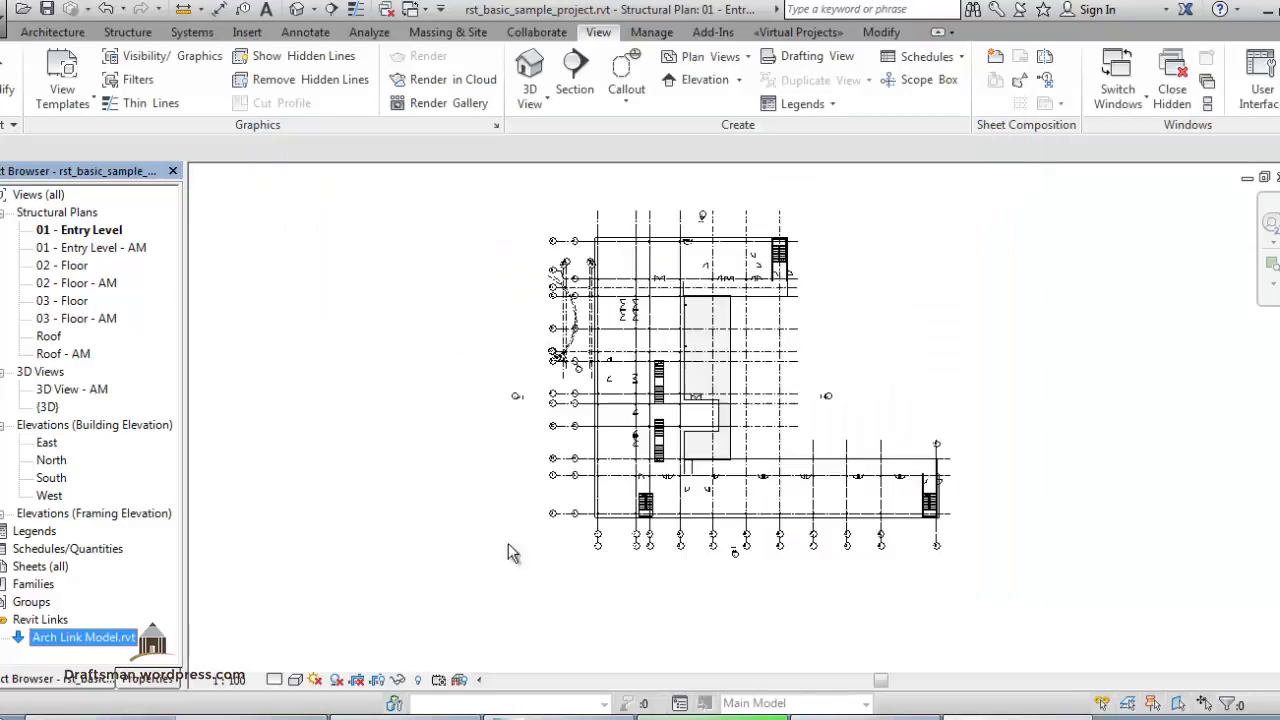
click(246, 32)
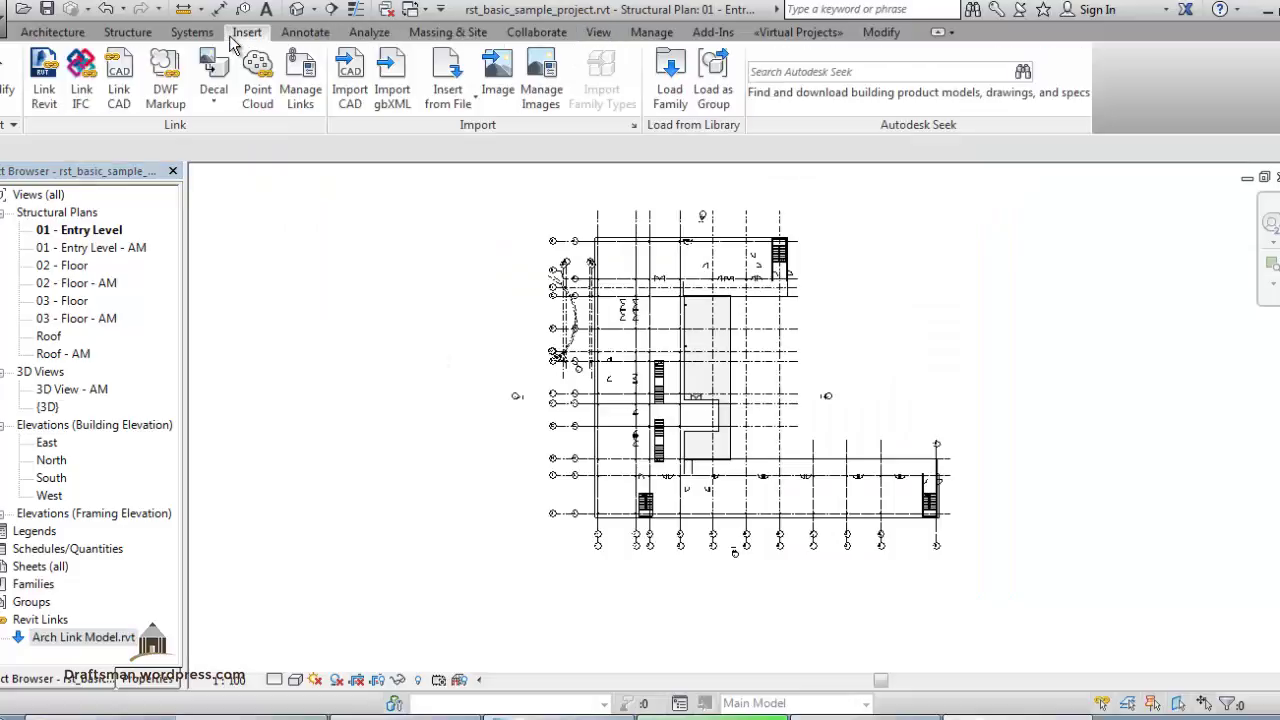
click(298, 80)
click(355, 181)
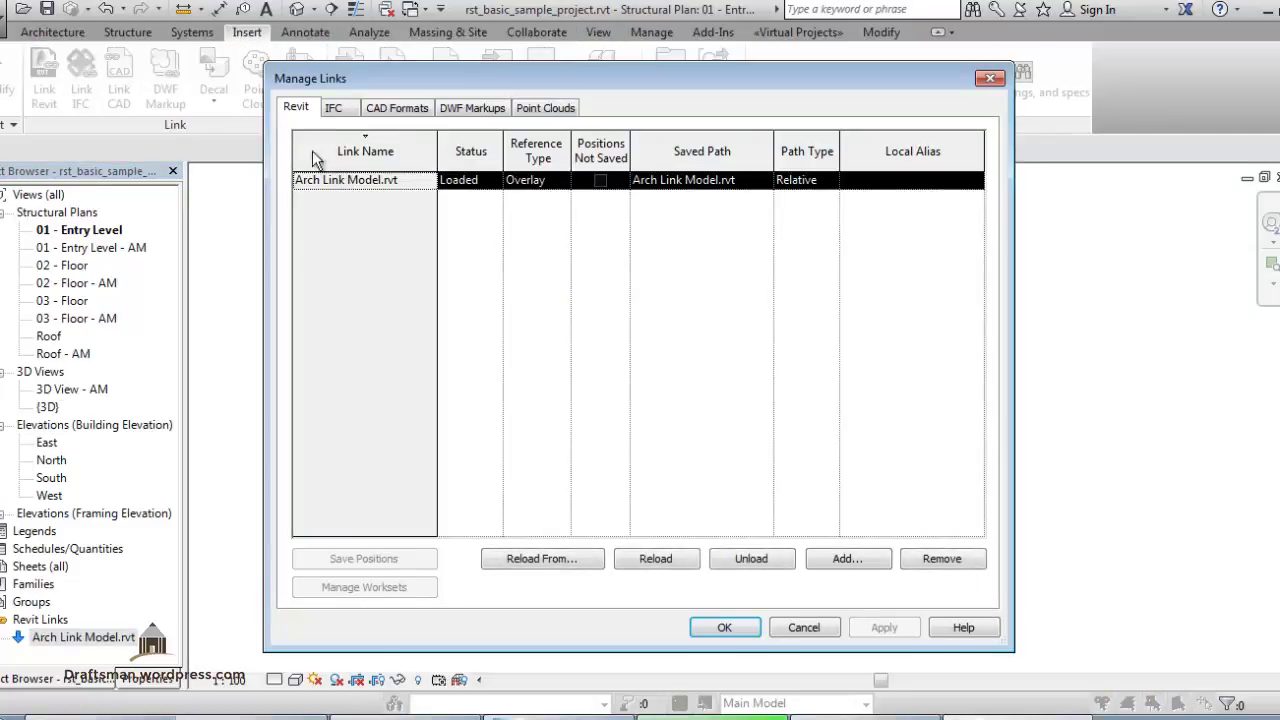
click(336, 108)
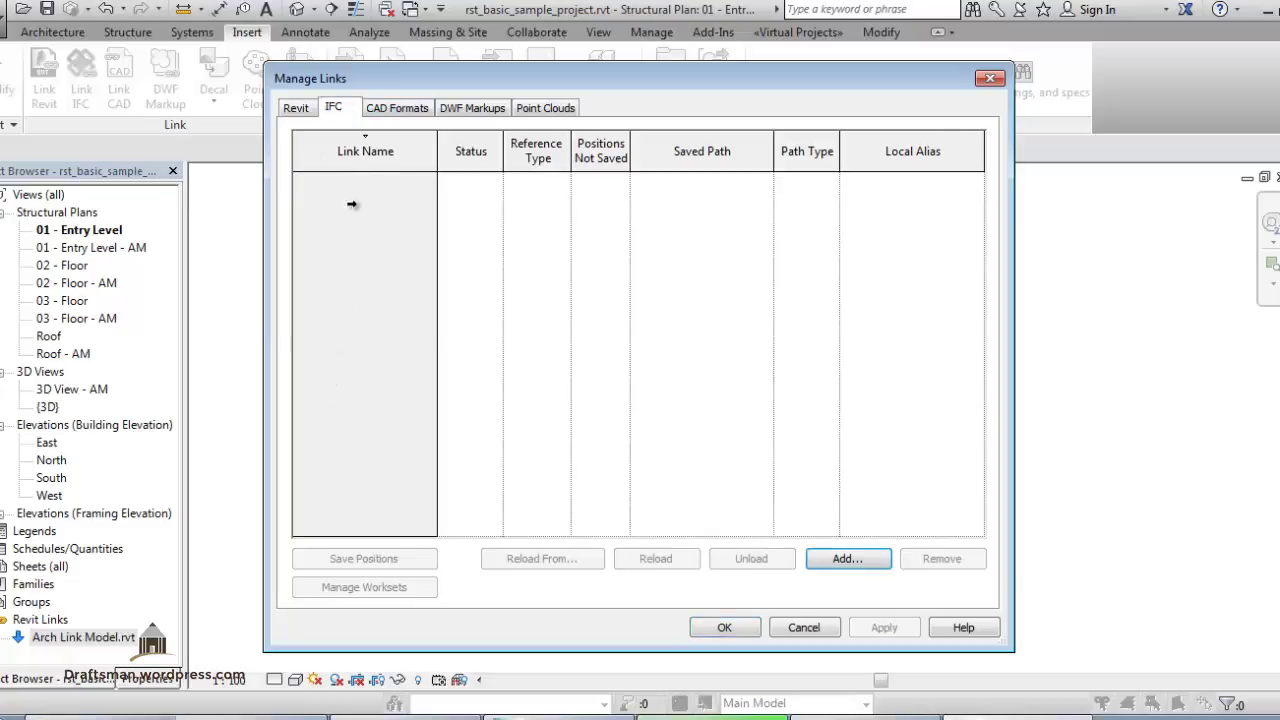
click(391, 110)
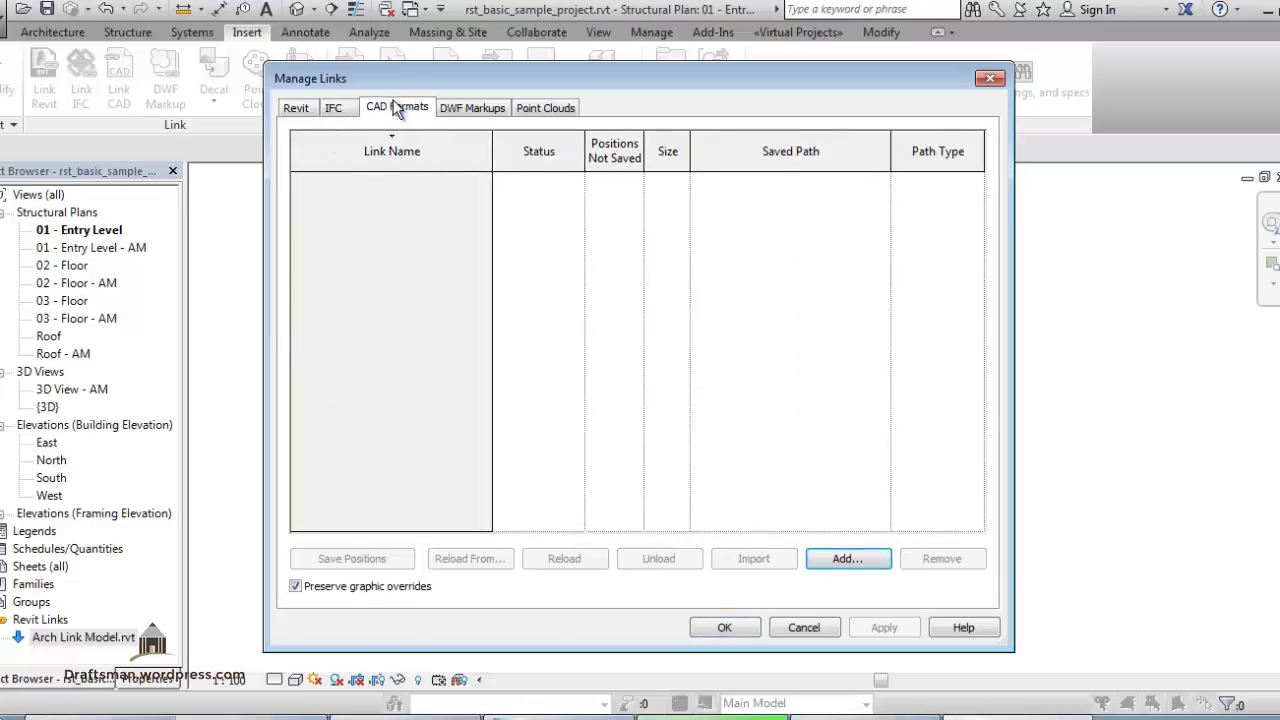
click(494, 108)
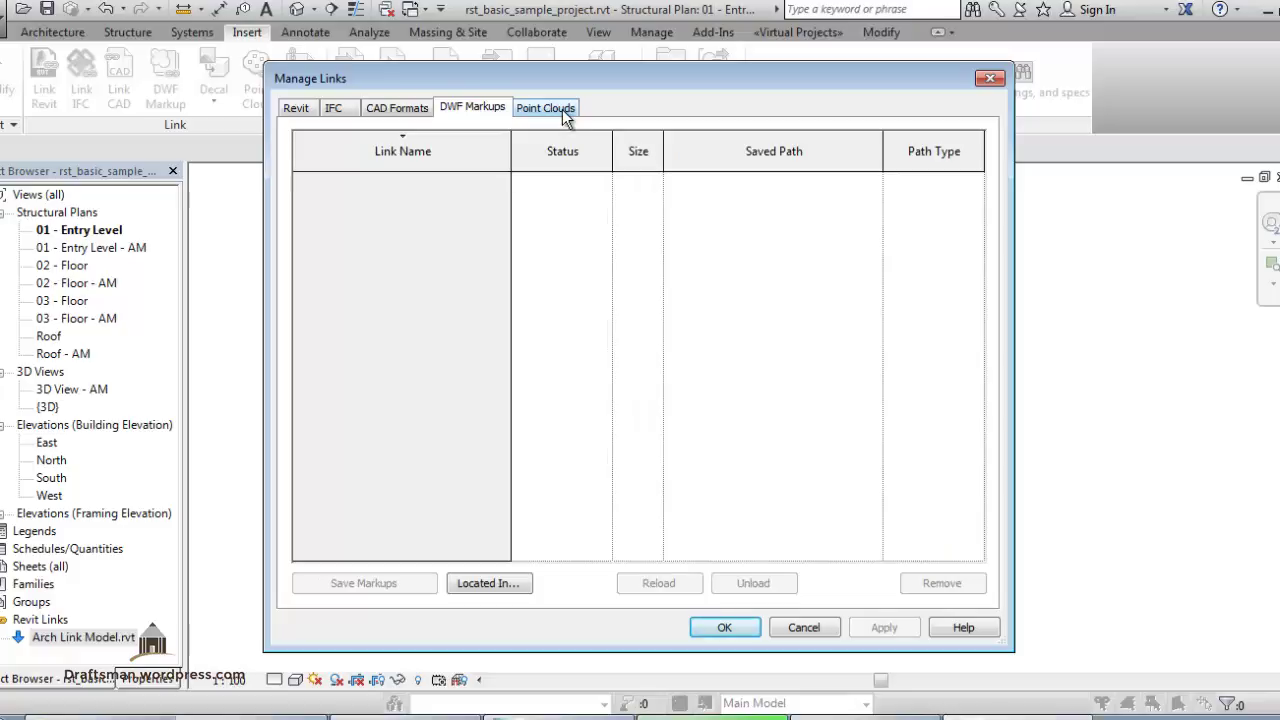
click(565, 110)
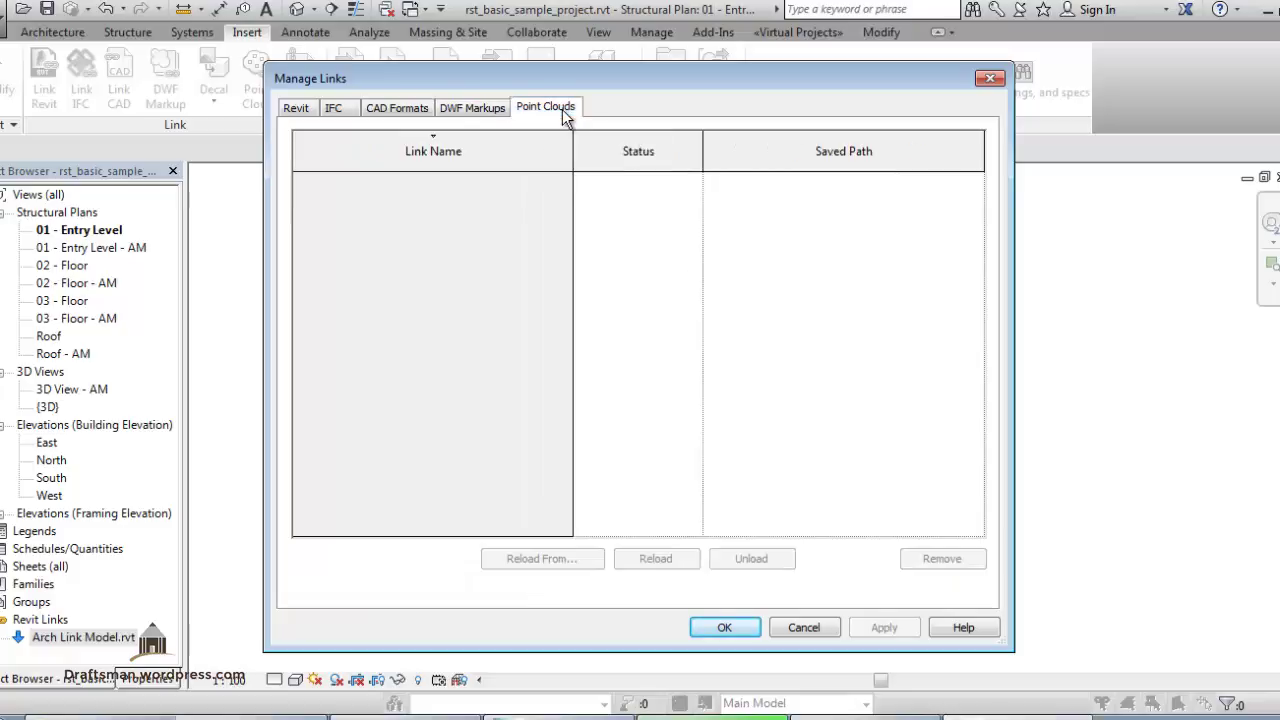
click(798, 624)
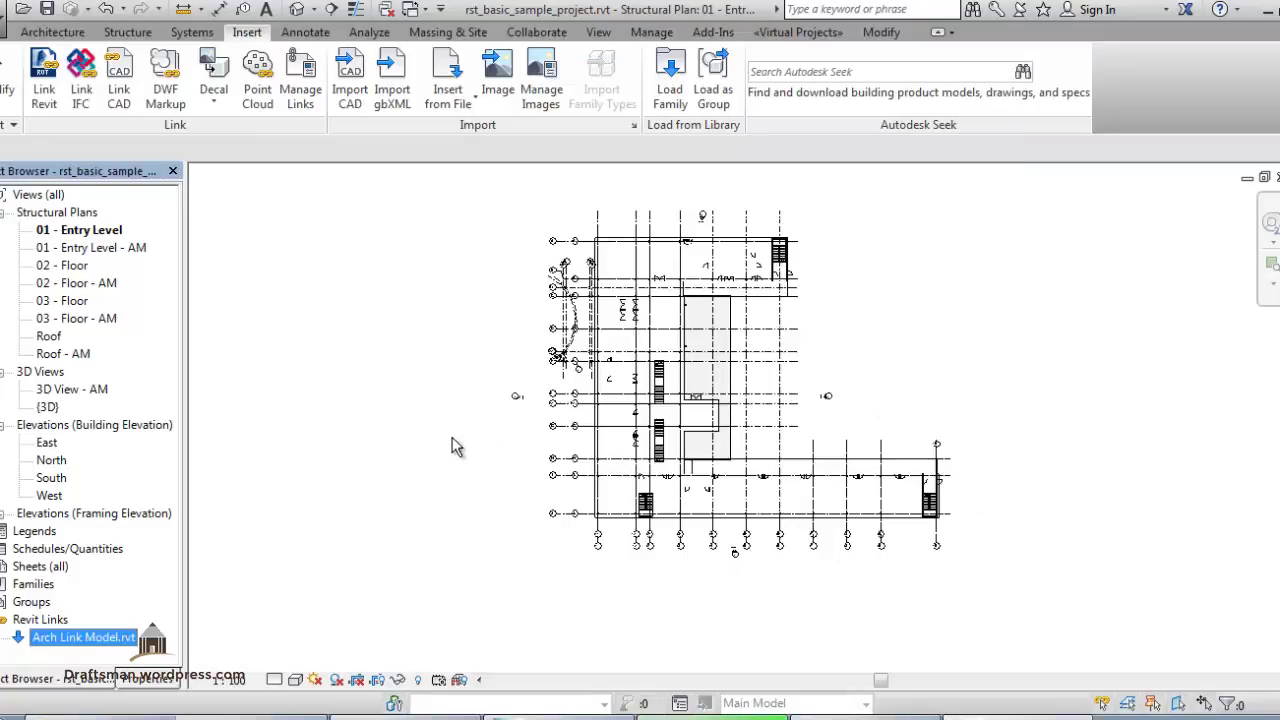
middle_drag(917, 580, 716, 517)
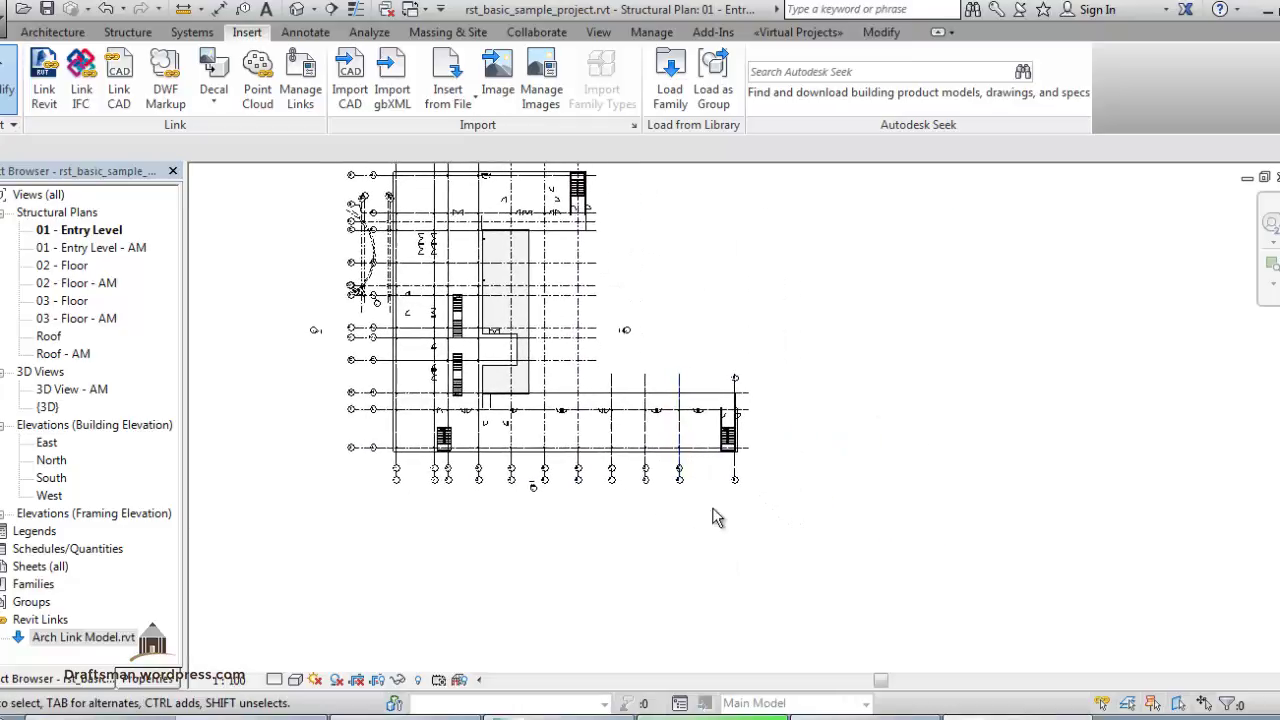
scroll(605, 460, up, 3)
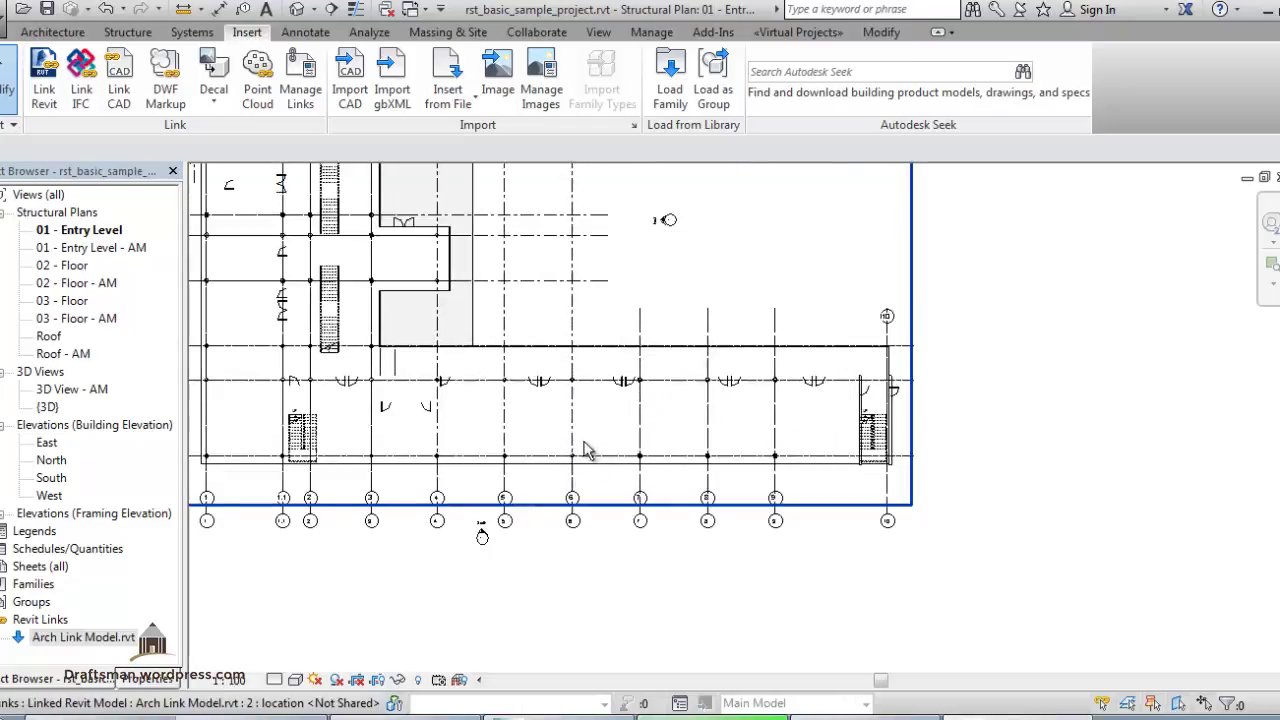
click(808, 490)
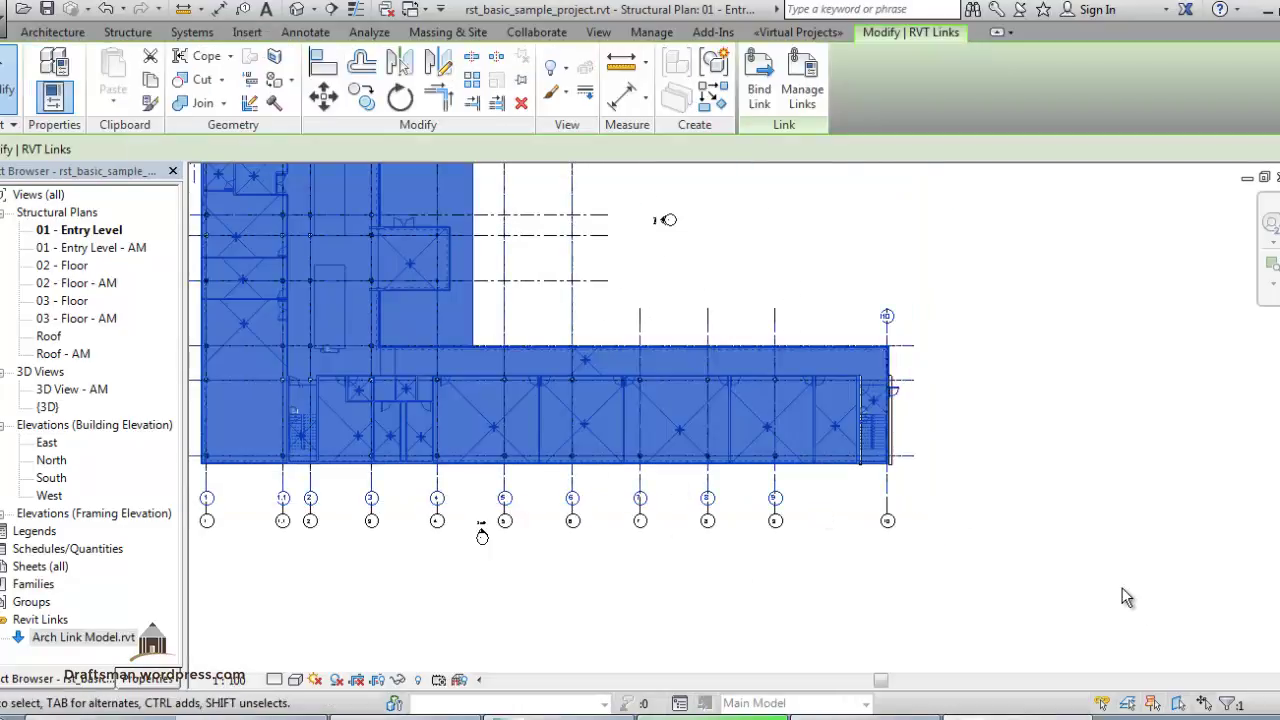
scroll(1118, 590, down, 2)
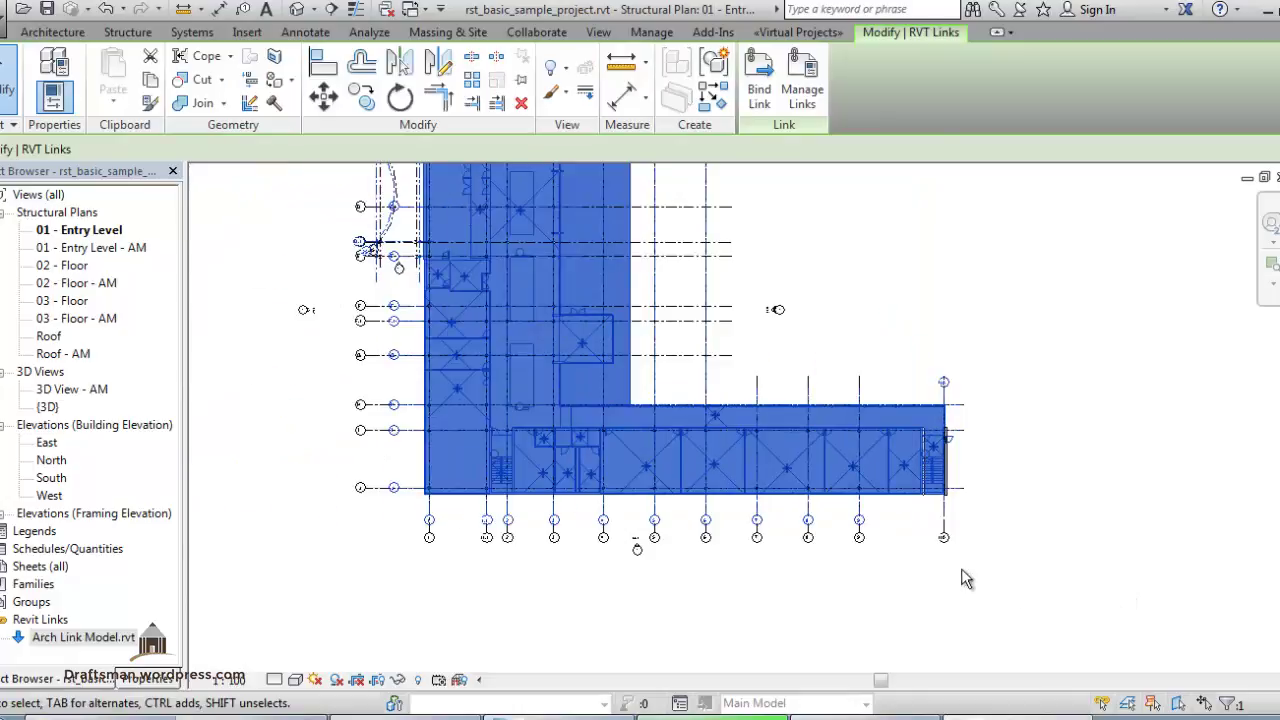
click(1093, 538)
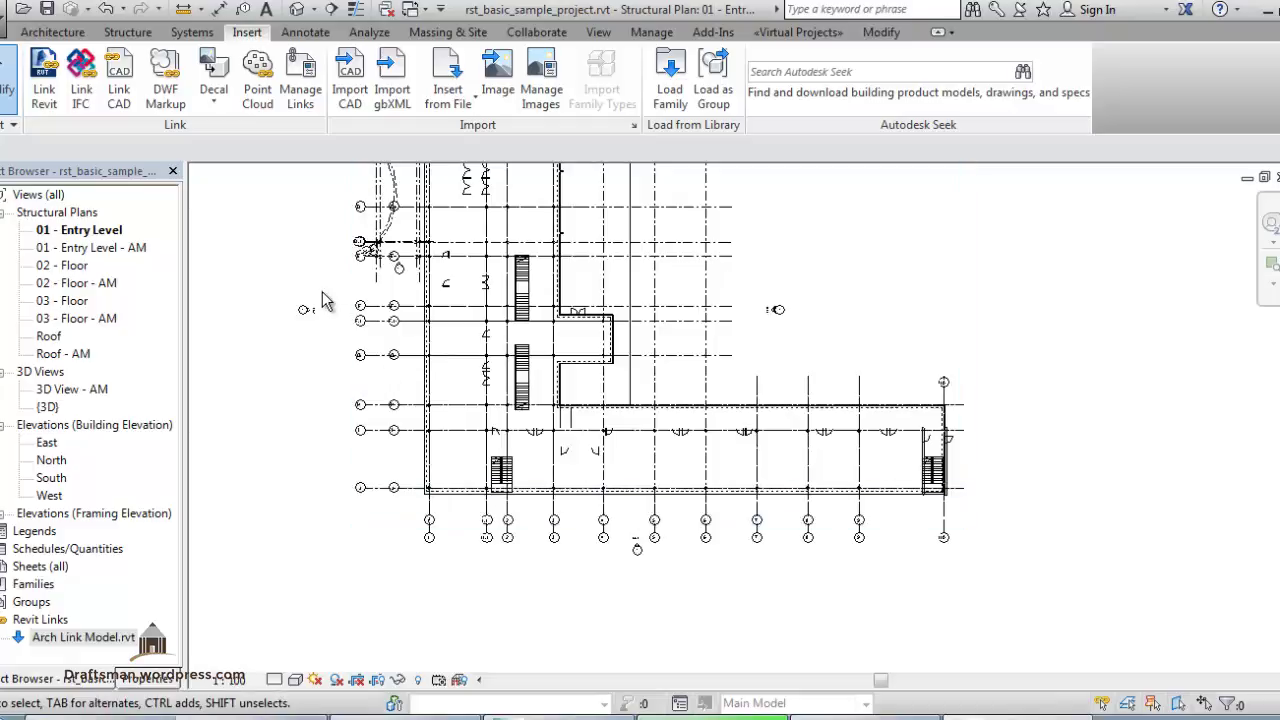
middle_drag(336, 302, 352, 330)
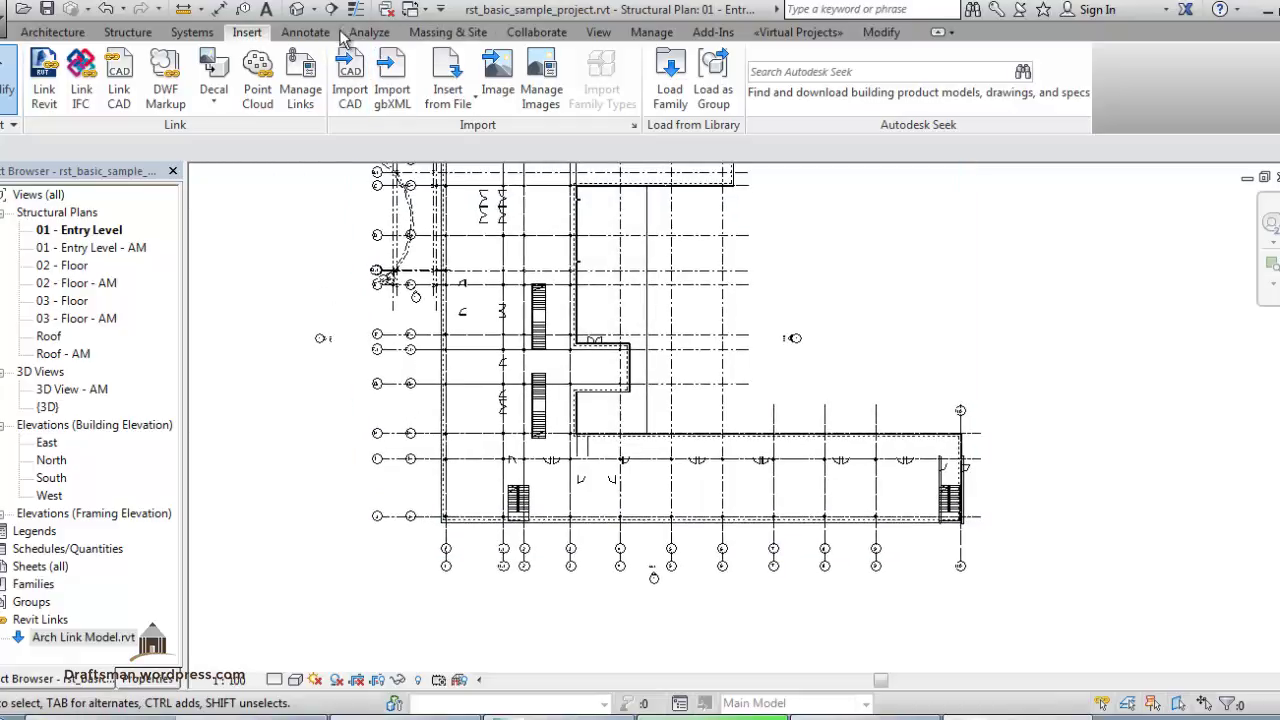
Start a Copy/Monitor session on the linked model via Select Link and engage Copy
click(507, 34)
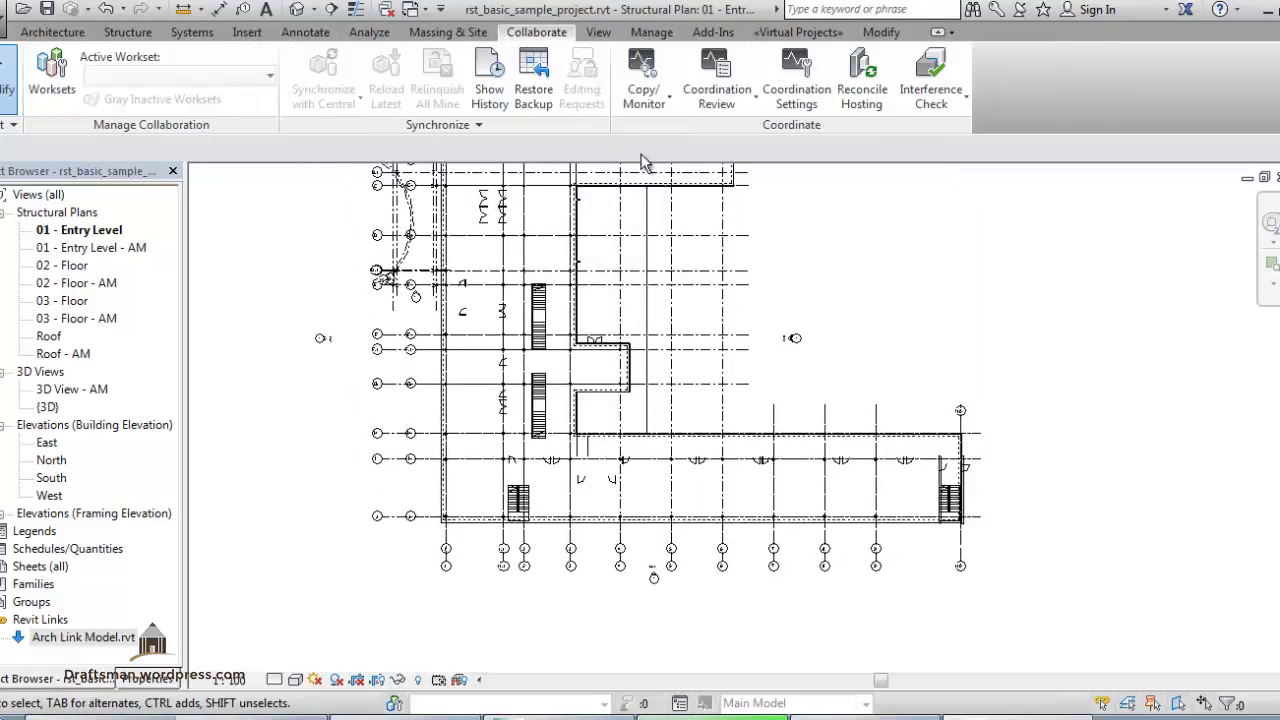
click(647, 112)
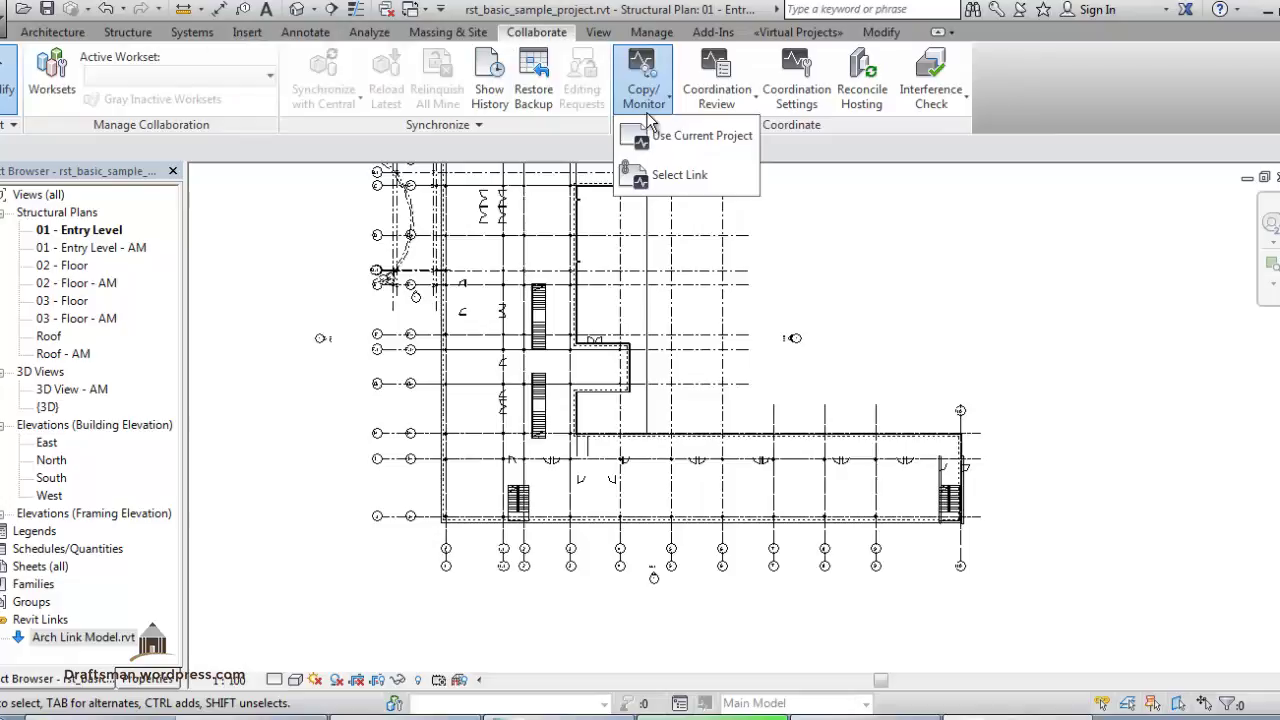
click(683, 178)
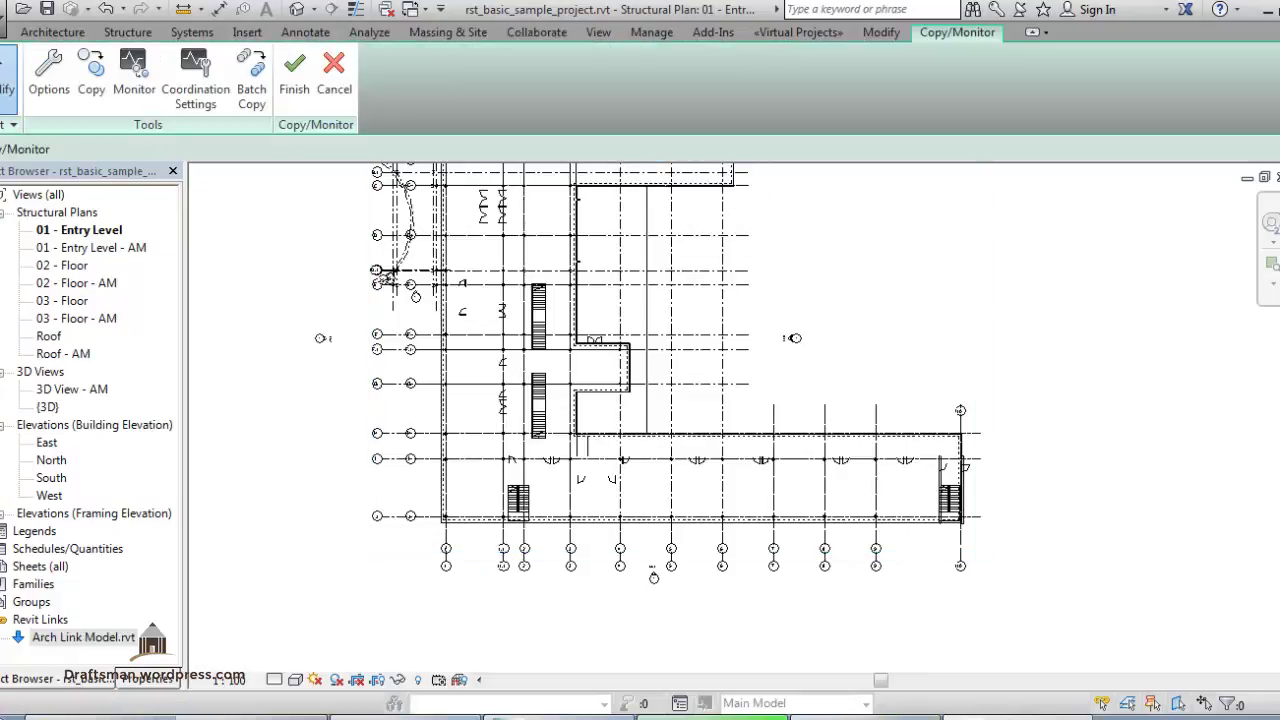
click(91, 85)
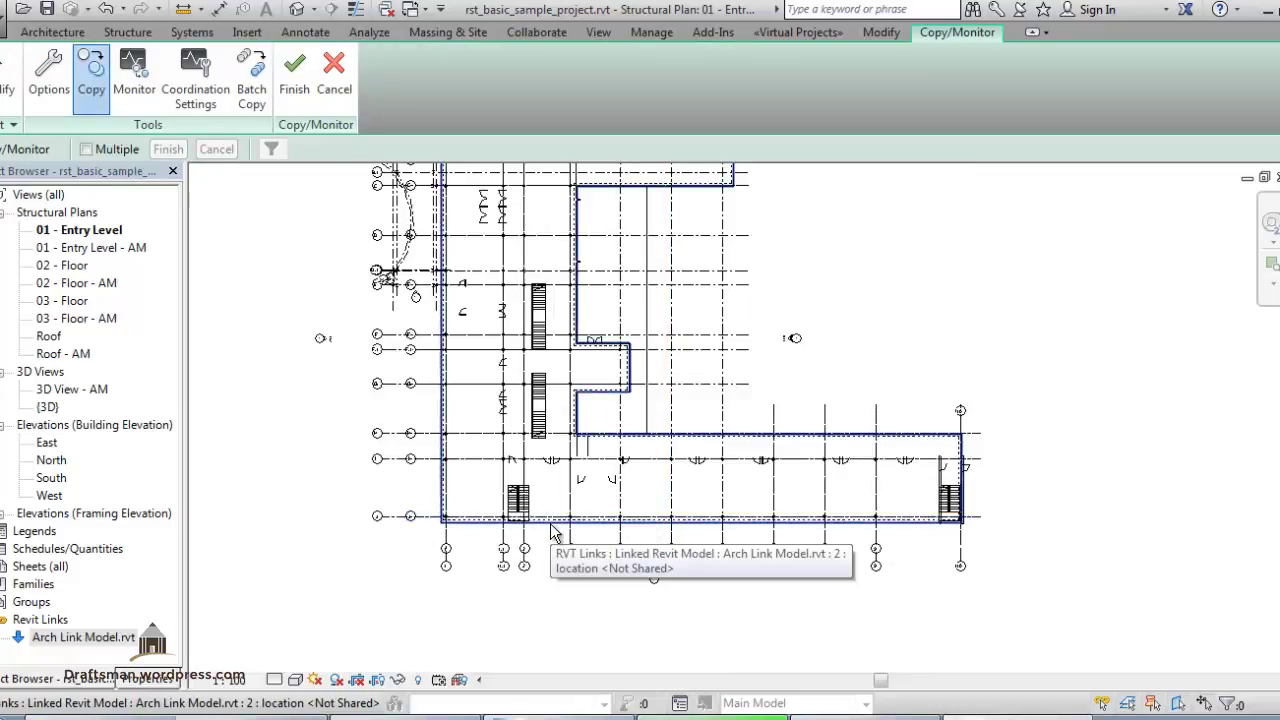
With Multiple enabled, select the horizontal grid lines in the link and finish copying them
click(86, 149)
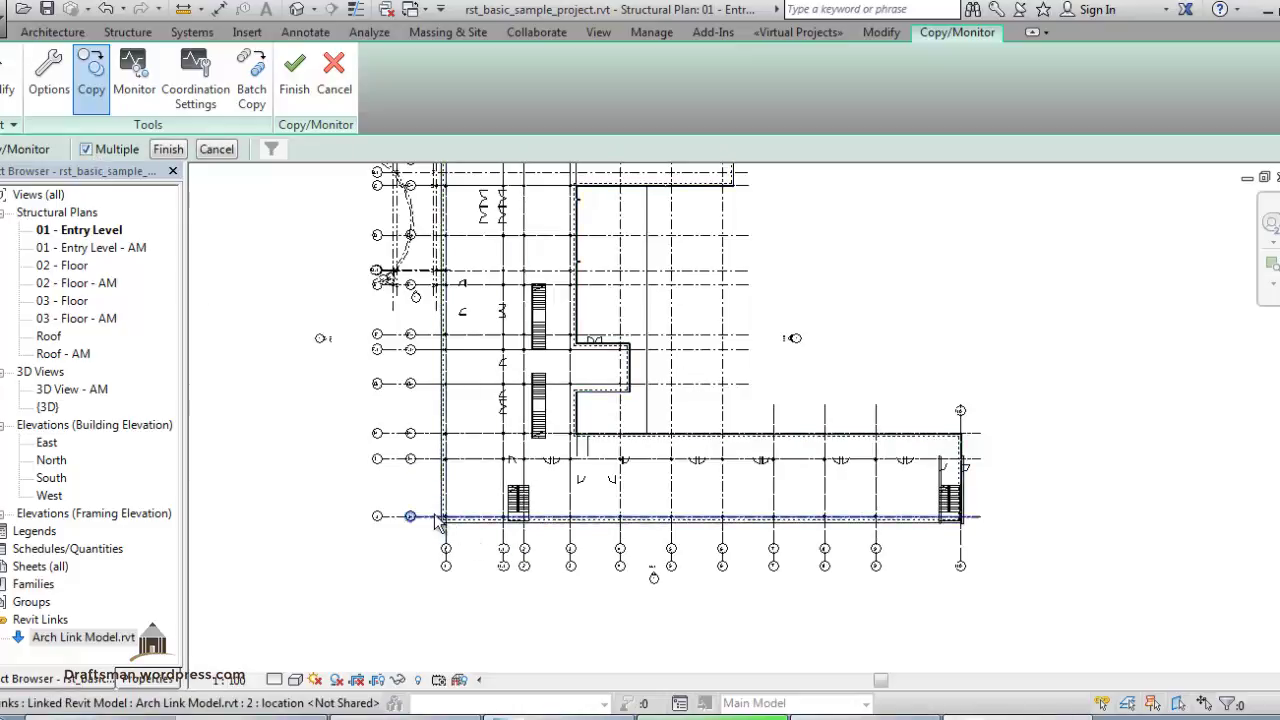
drag(437, 522, 428, 455)
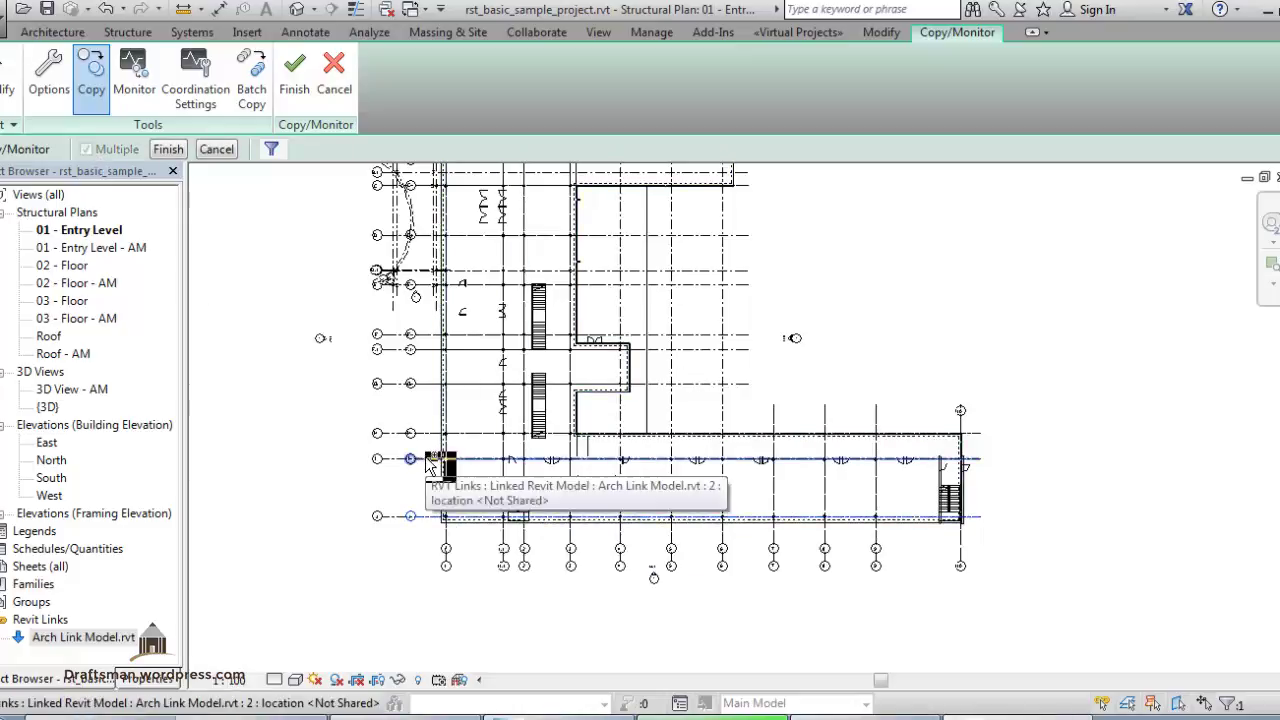
click(431, 437)
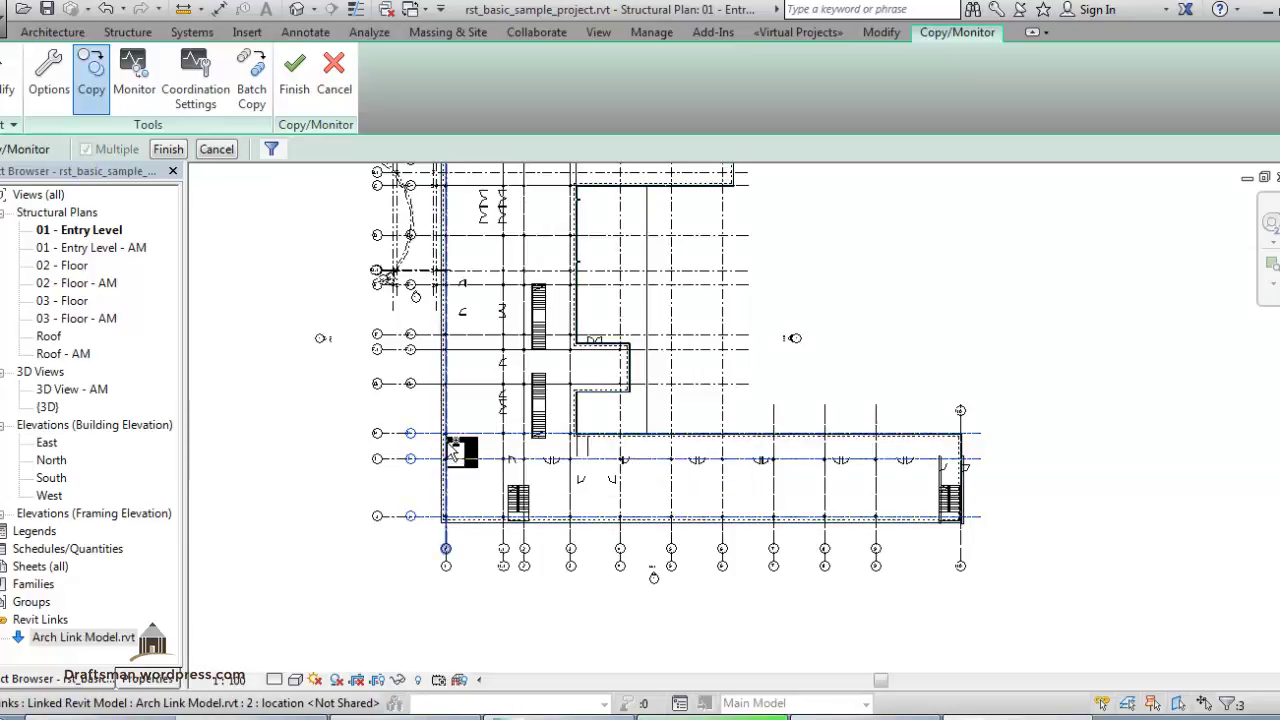
click(593, 397)
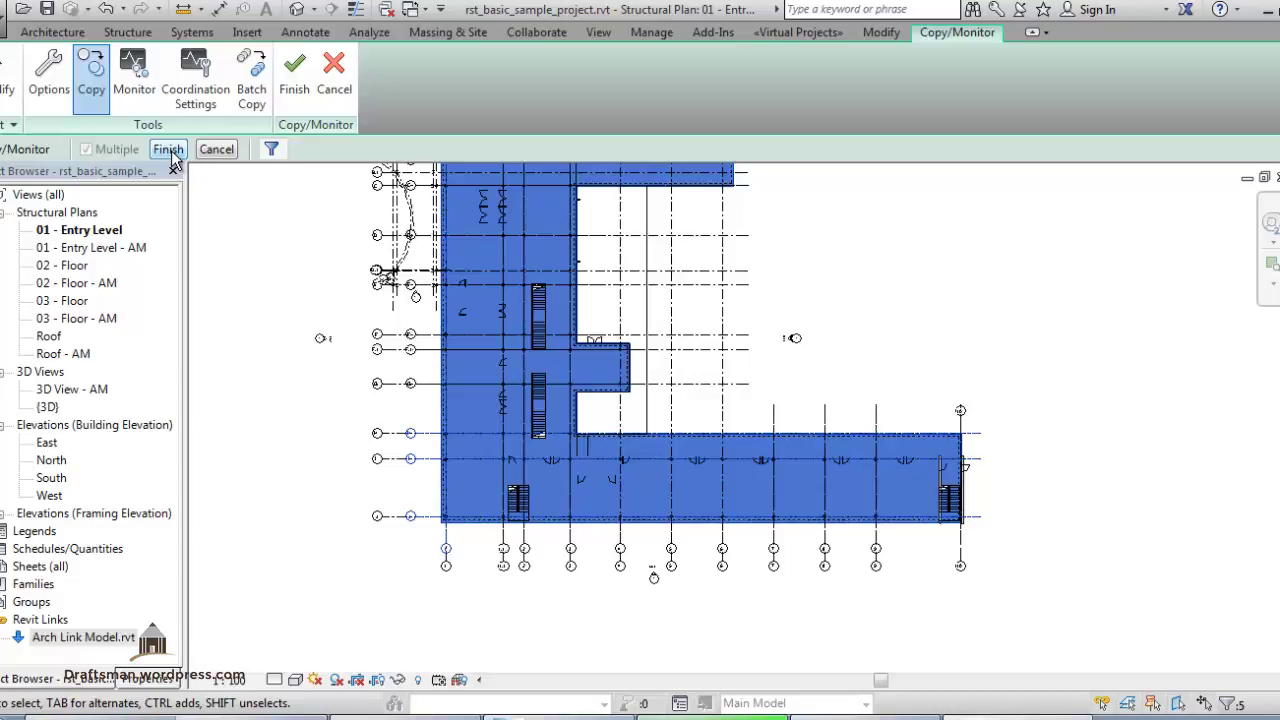
click(294, 75)
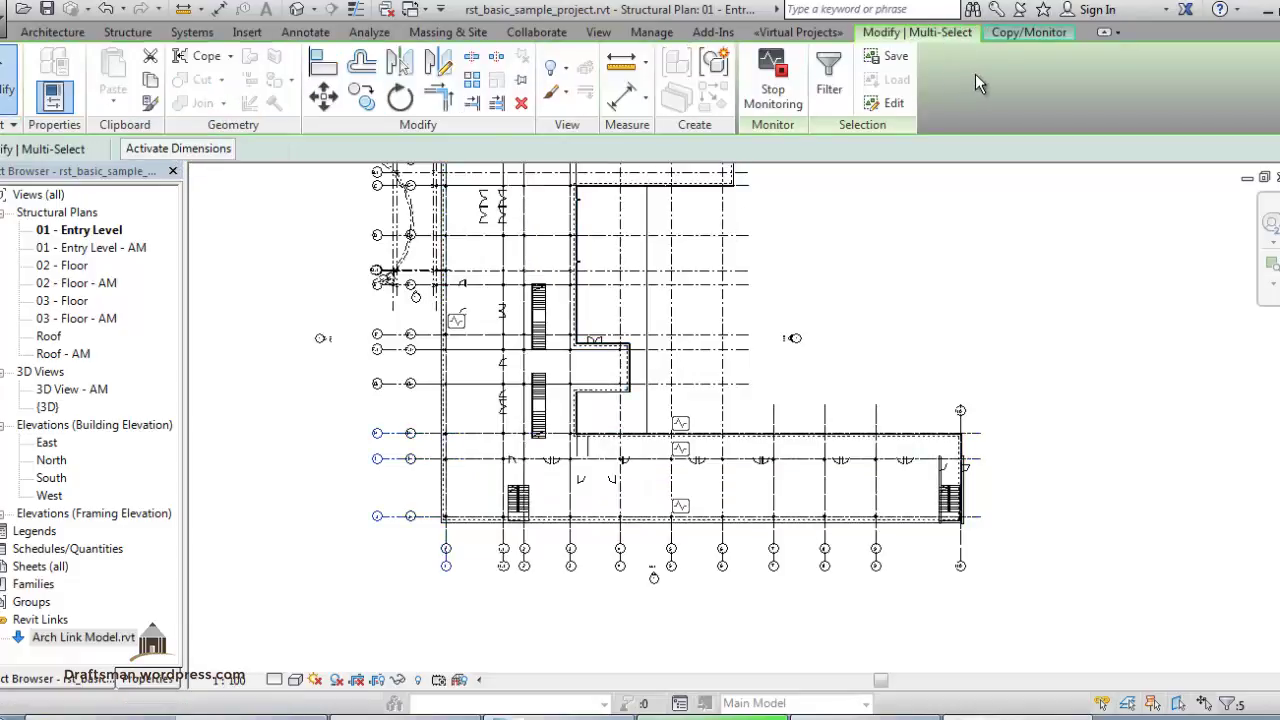
Open the Copy/Monitor Options dialog from the Copy/Monitor tab
click(1024, 34)
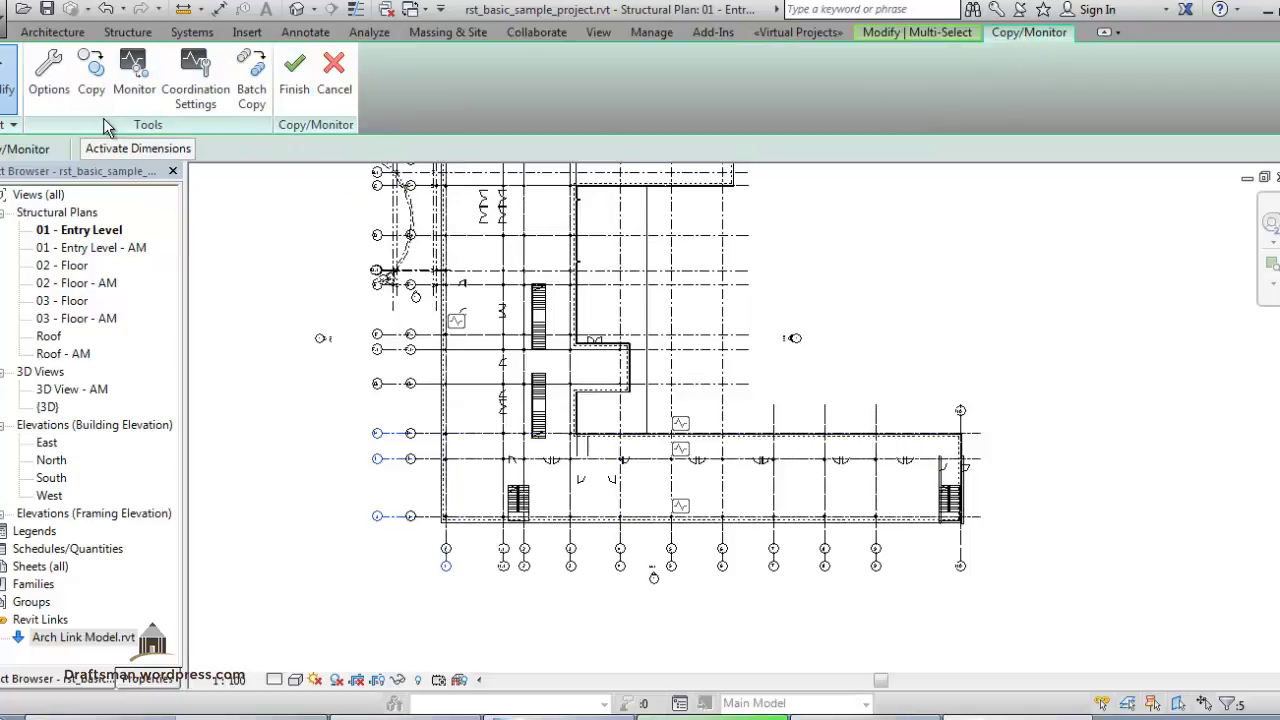
click(53, 90)
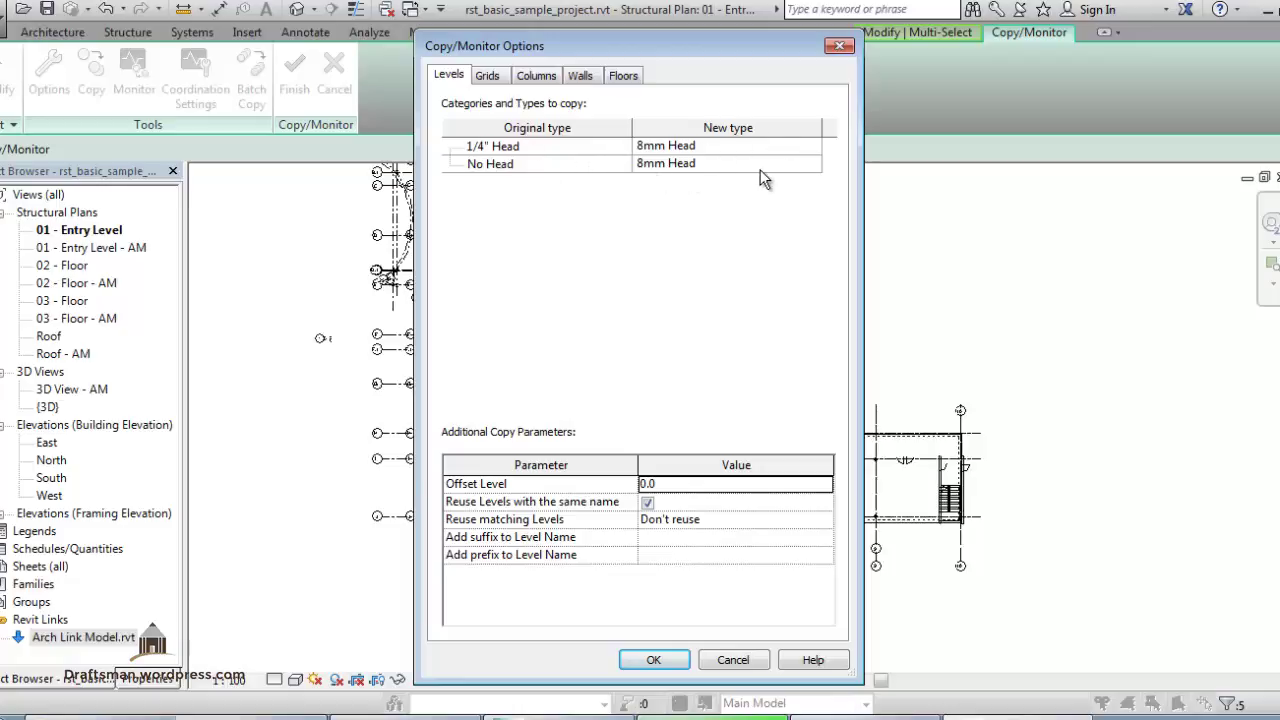
Set the 1/4" Head and No Head level types to Copy original Type, then view the Grids mappings
click(808, 147)
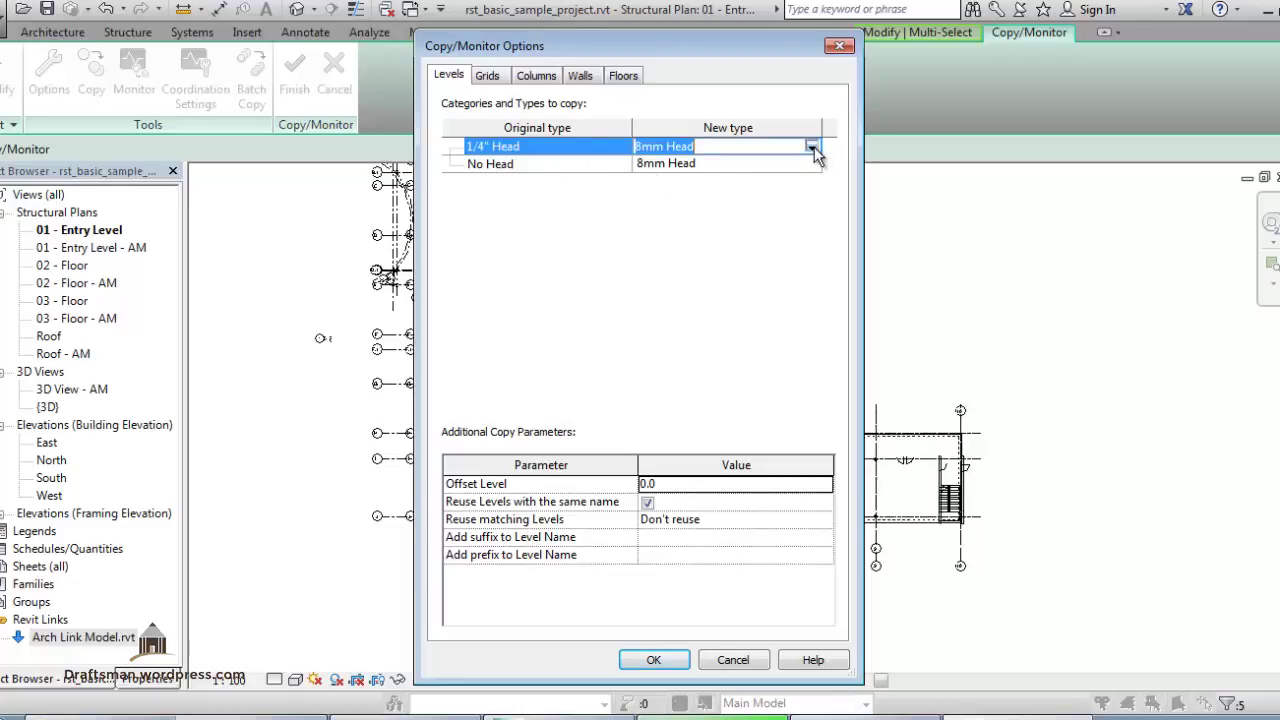
click(811, 147)
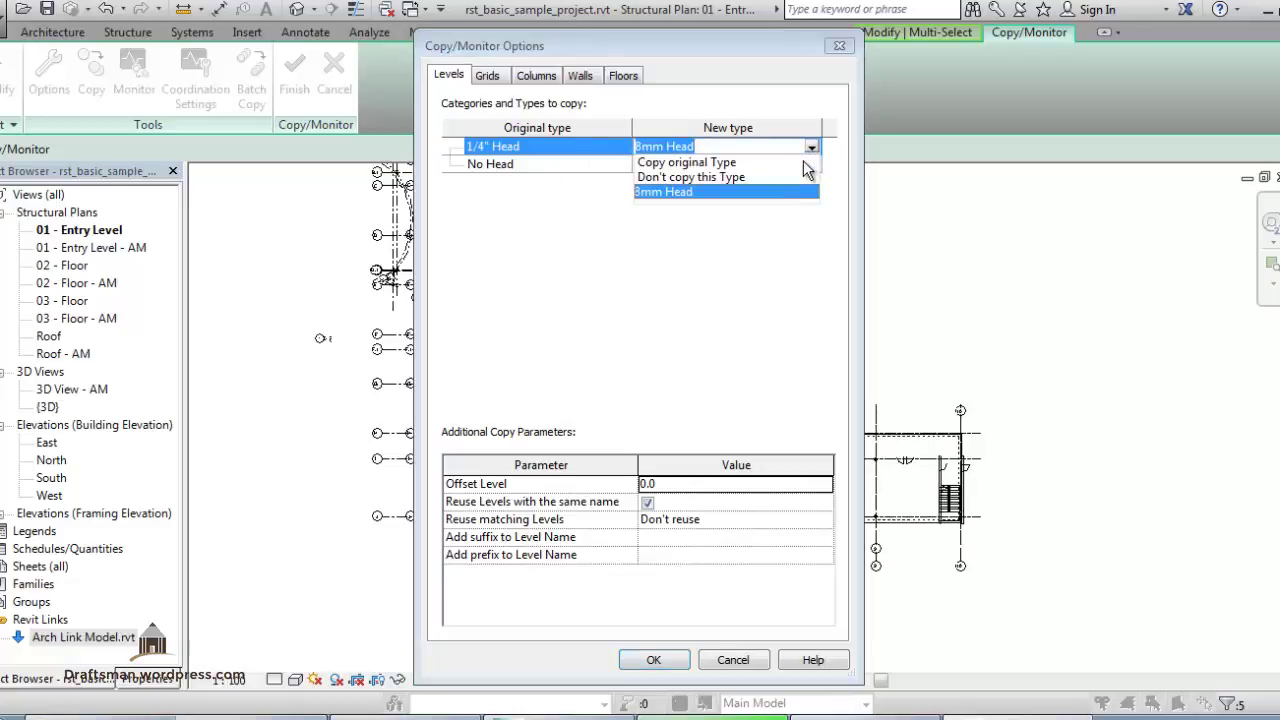
click(680, 163)
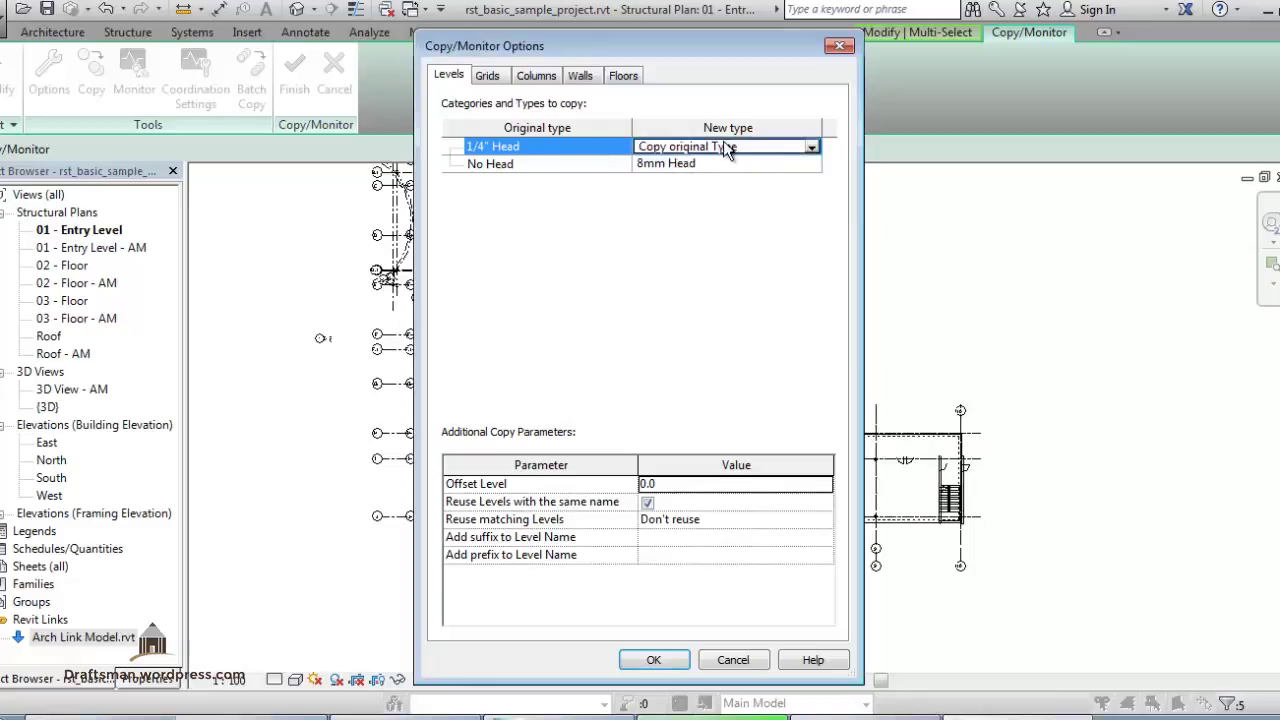
click(811, 168)
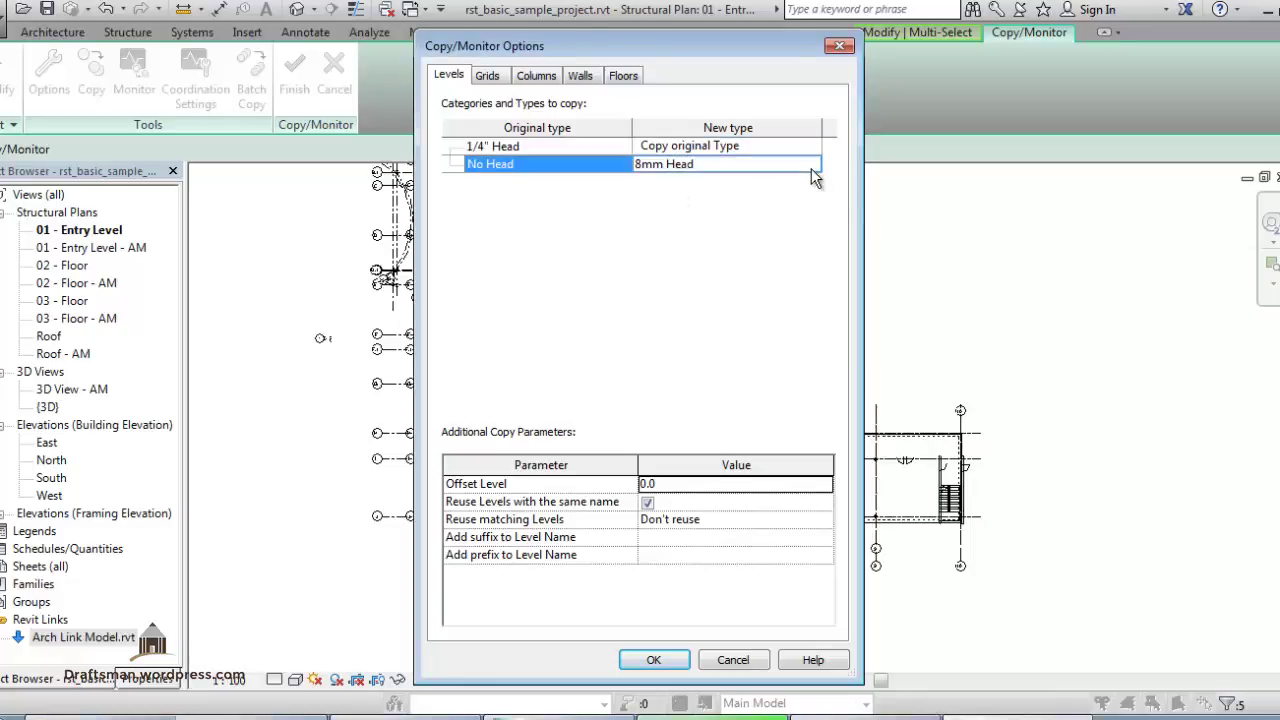
click(811, 168)
click(811, 166)
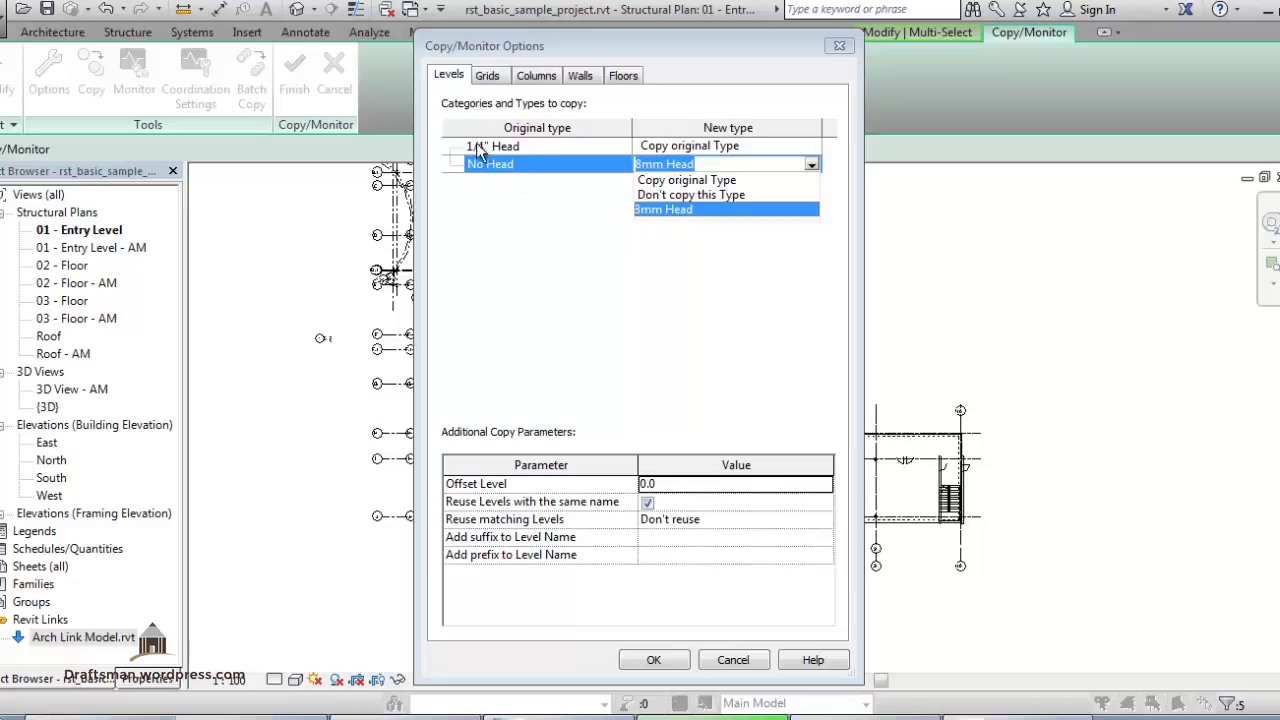
click(690, 182)
click(486, 78)
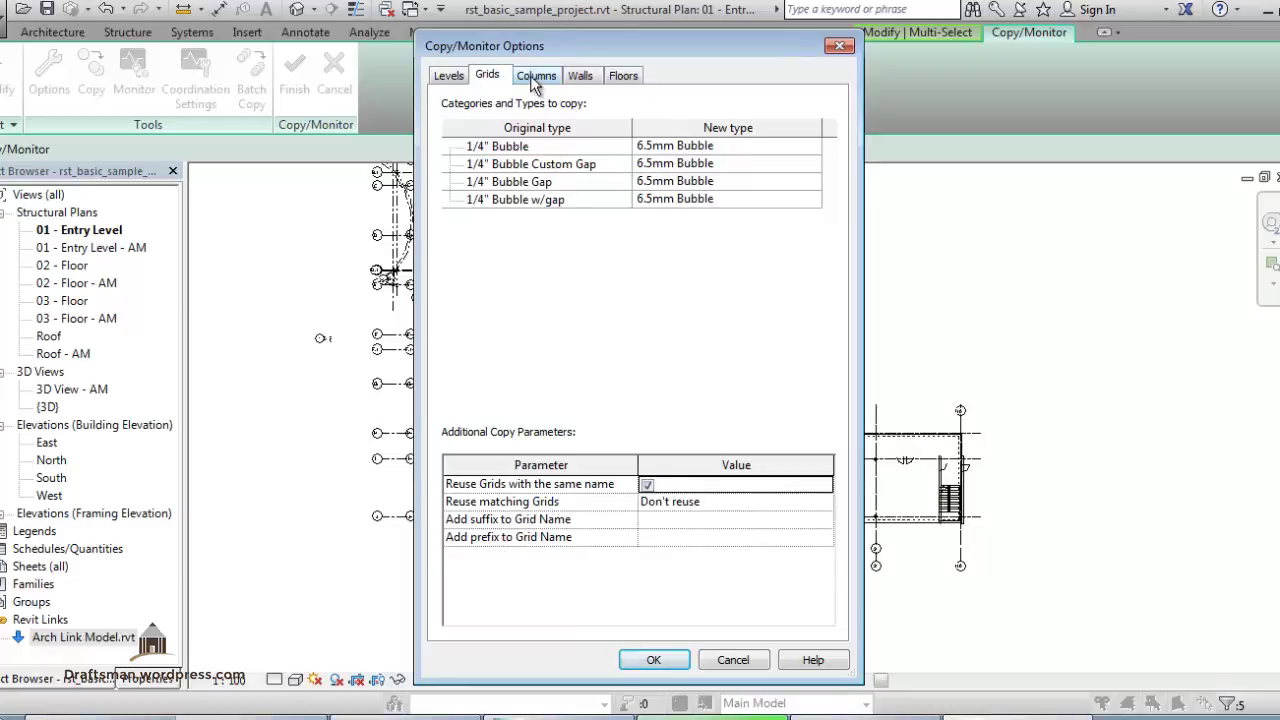
Review the 18" x 18" Rectangular Column type mapping on the Columns tab
click(535, 80)
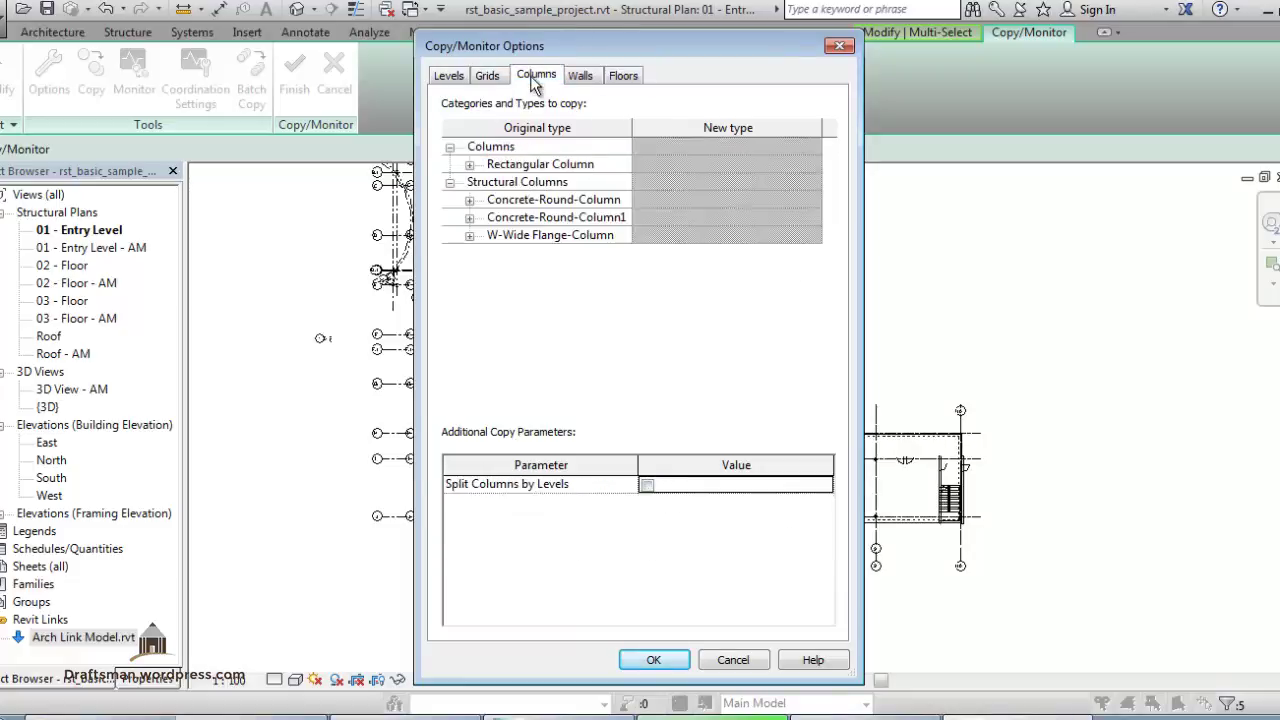
click(469, 165)
click(807, 186)
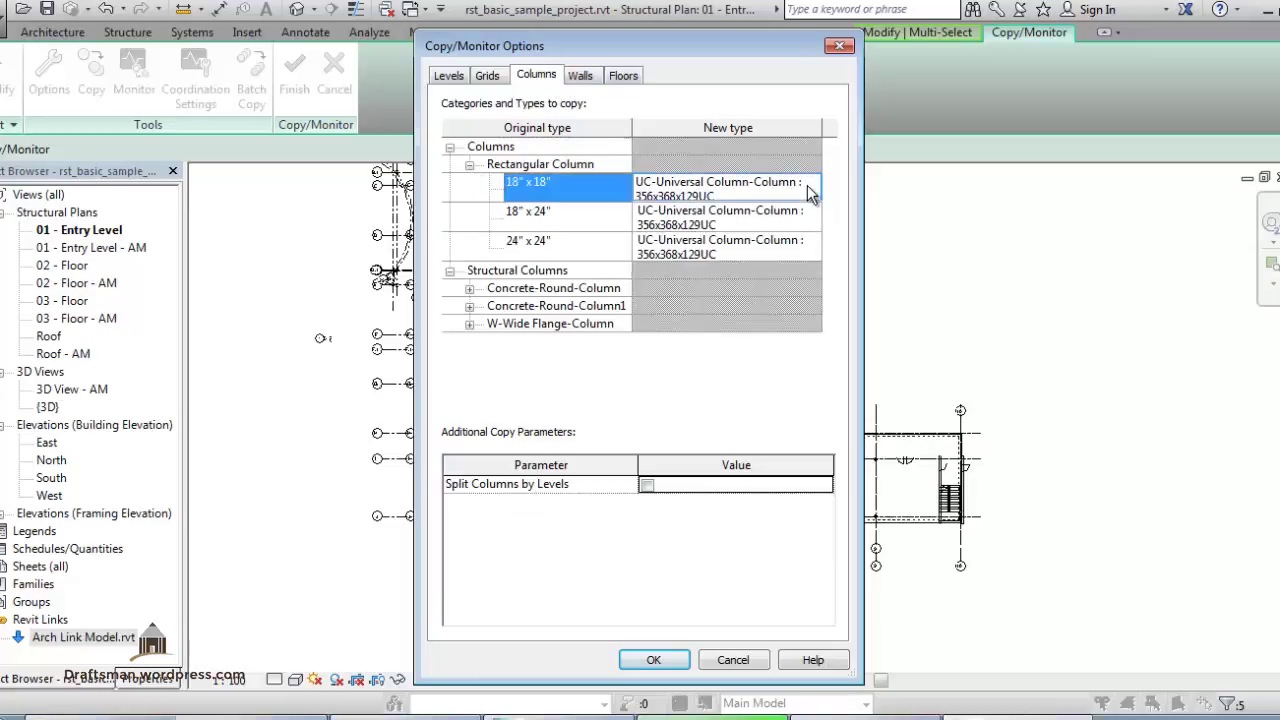
click(812, 187)
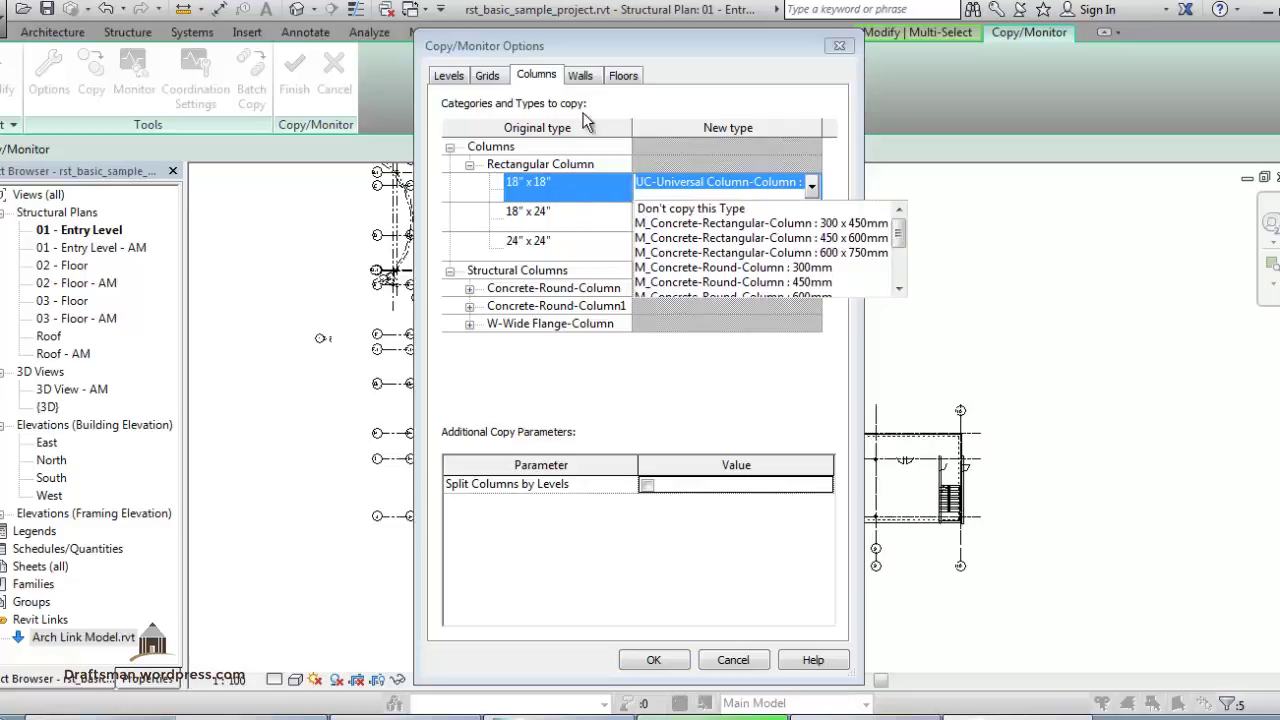
Set the 9" concrete wall type to Copy original Type, check Floors, and confirm with OK
click(582, 76)
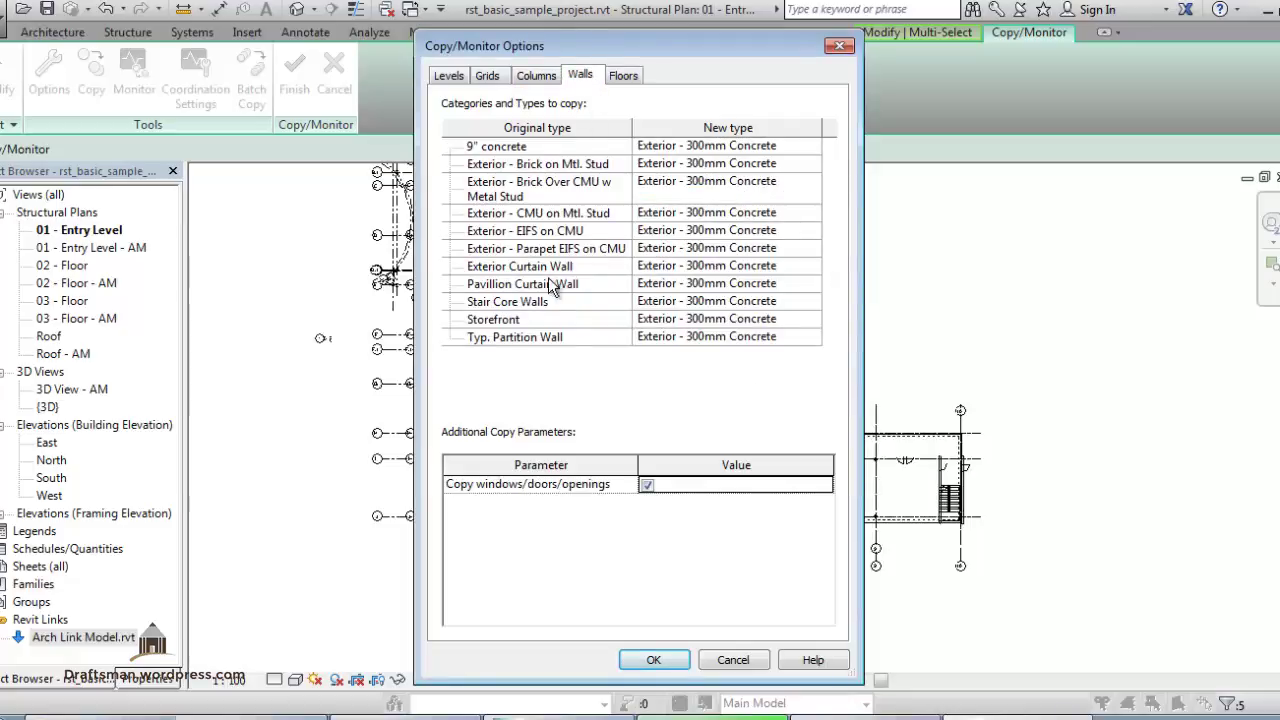
click(816, 144)
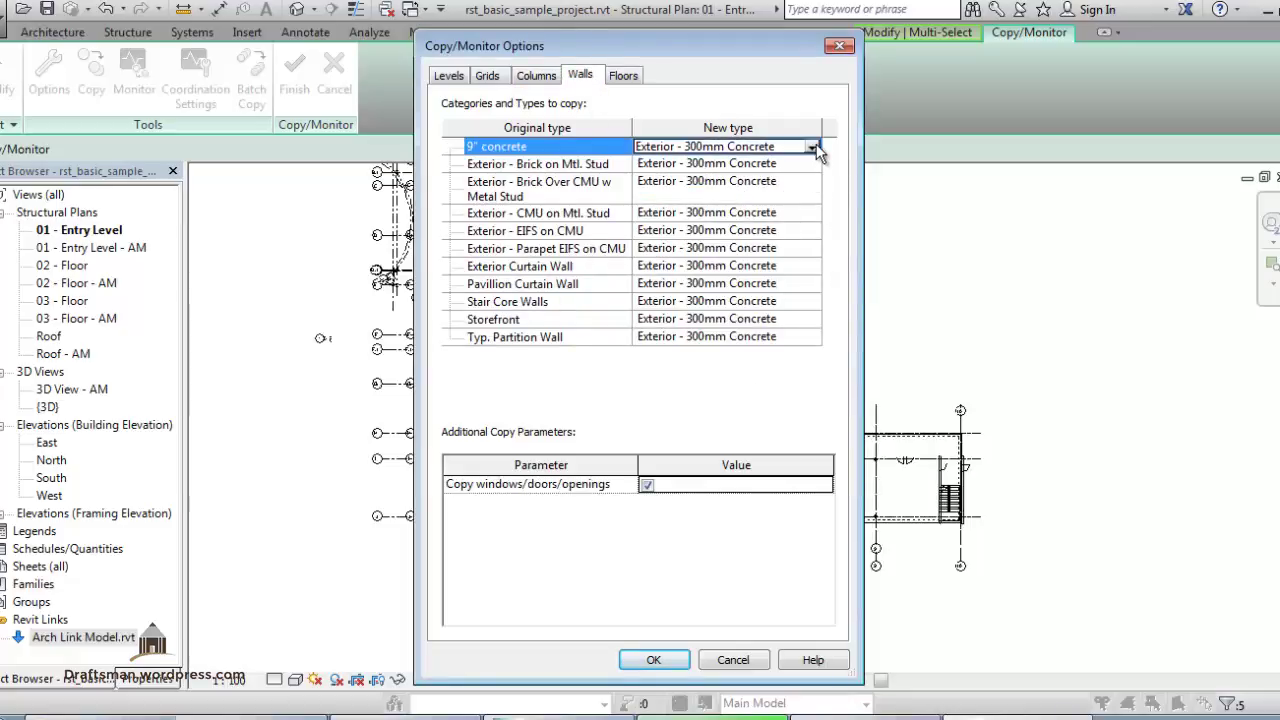
click(816, 144)
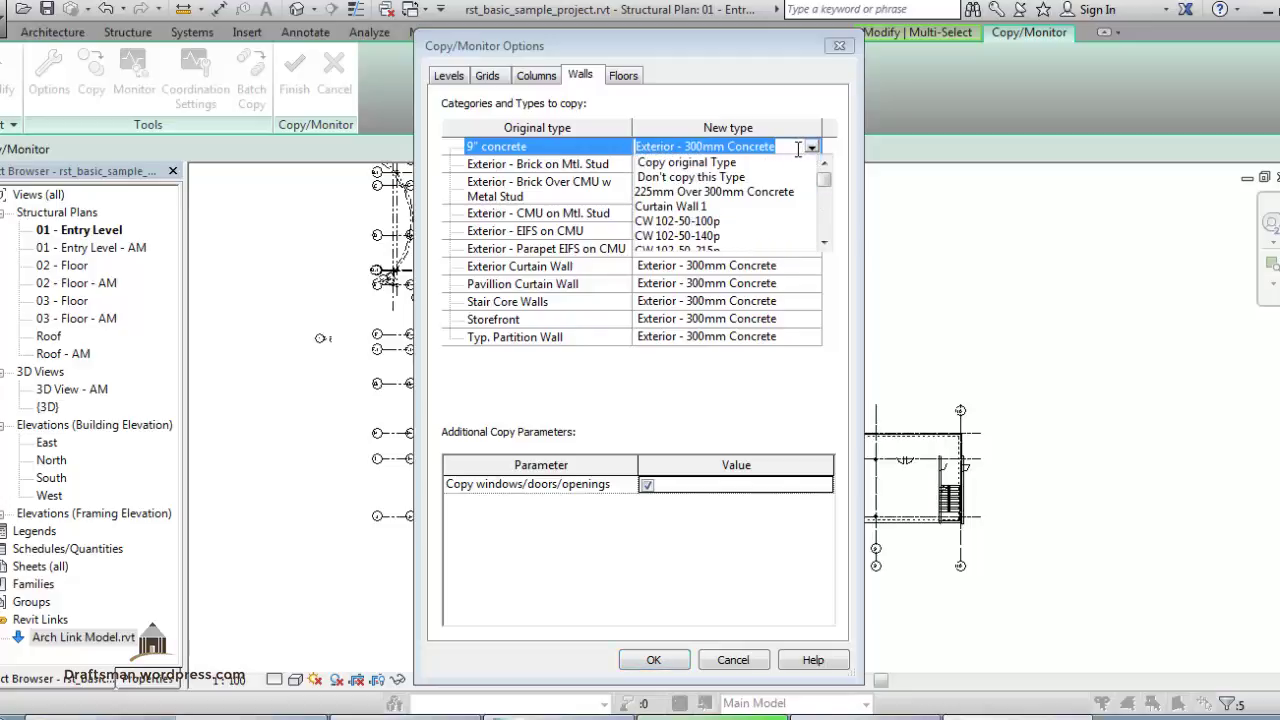
click(662, 163)
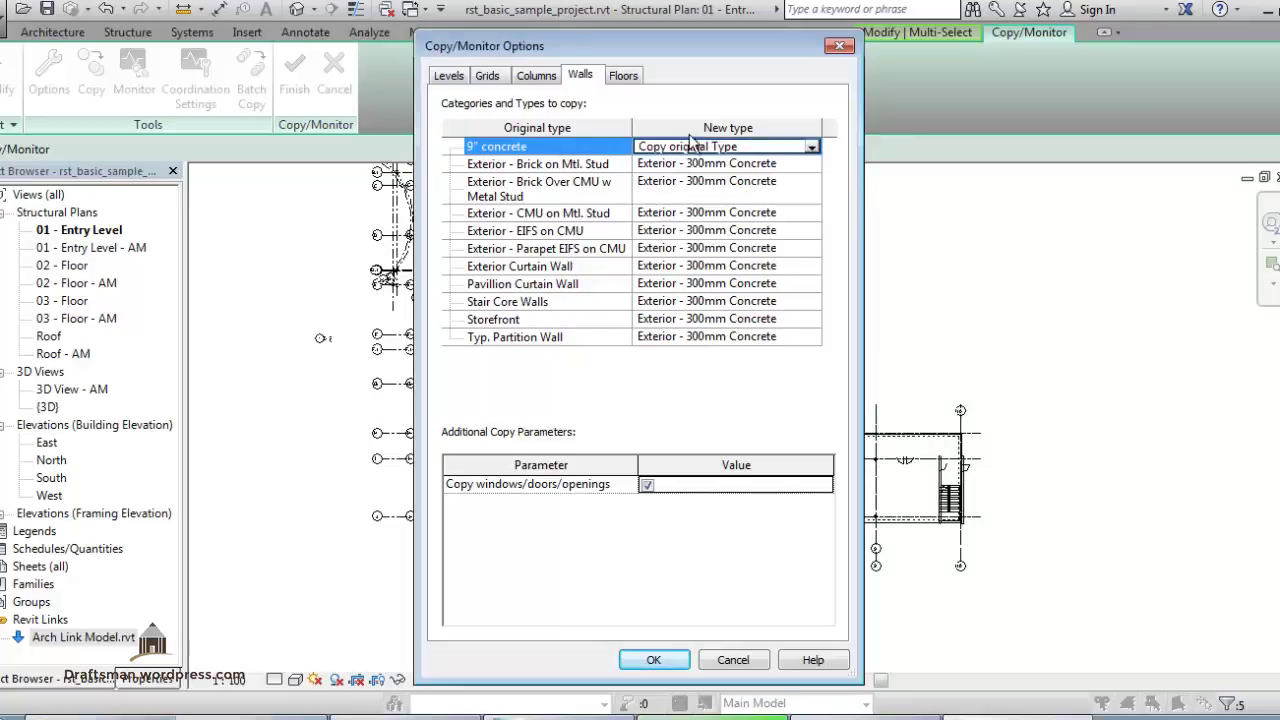
click(621, 77)
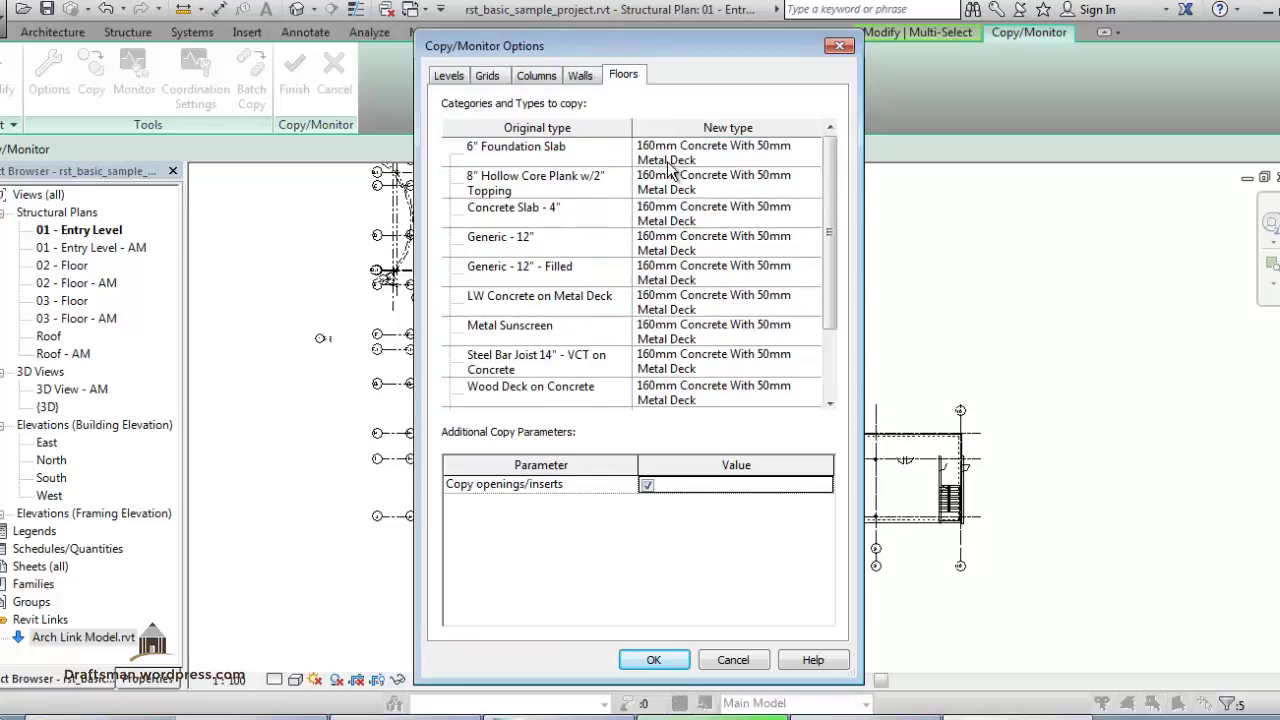
click(648, 660)
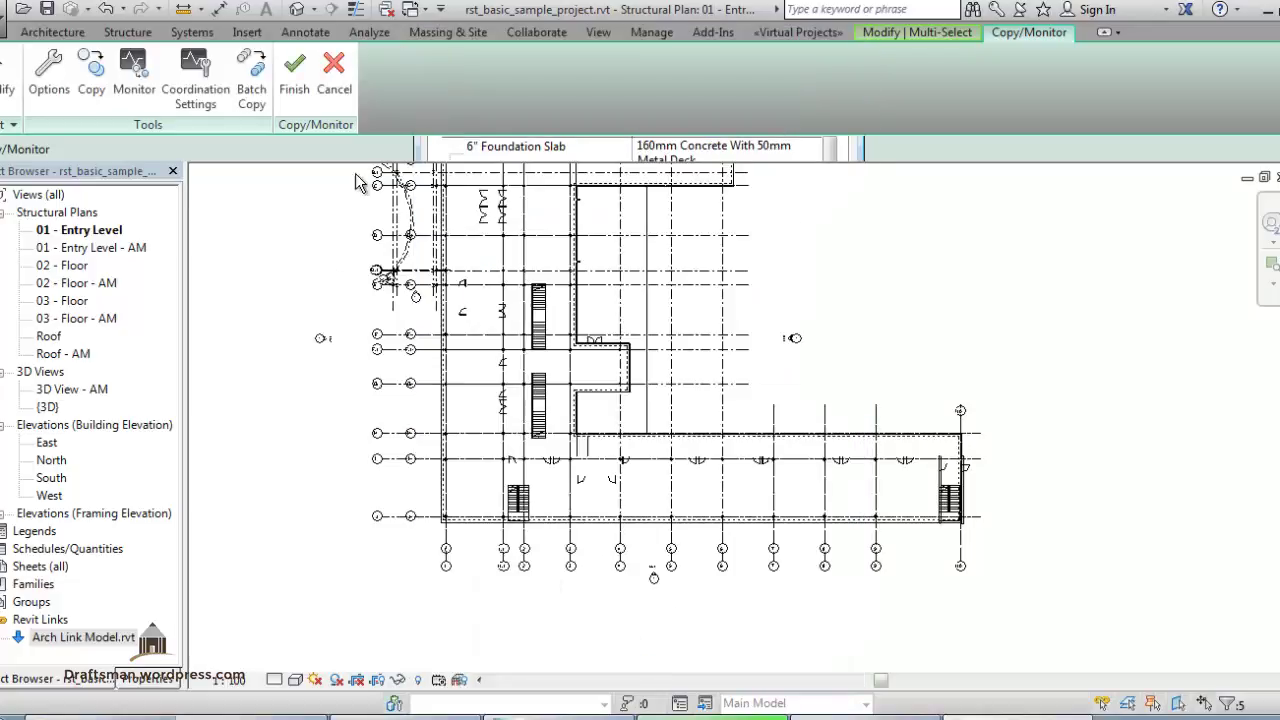
Finish the Copy/Monitor session, inspect the copied floor, and select the North elevation
click(294, 91)
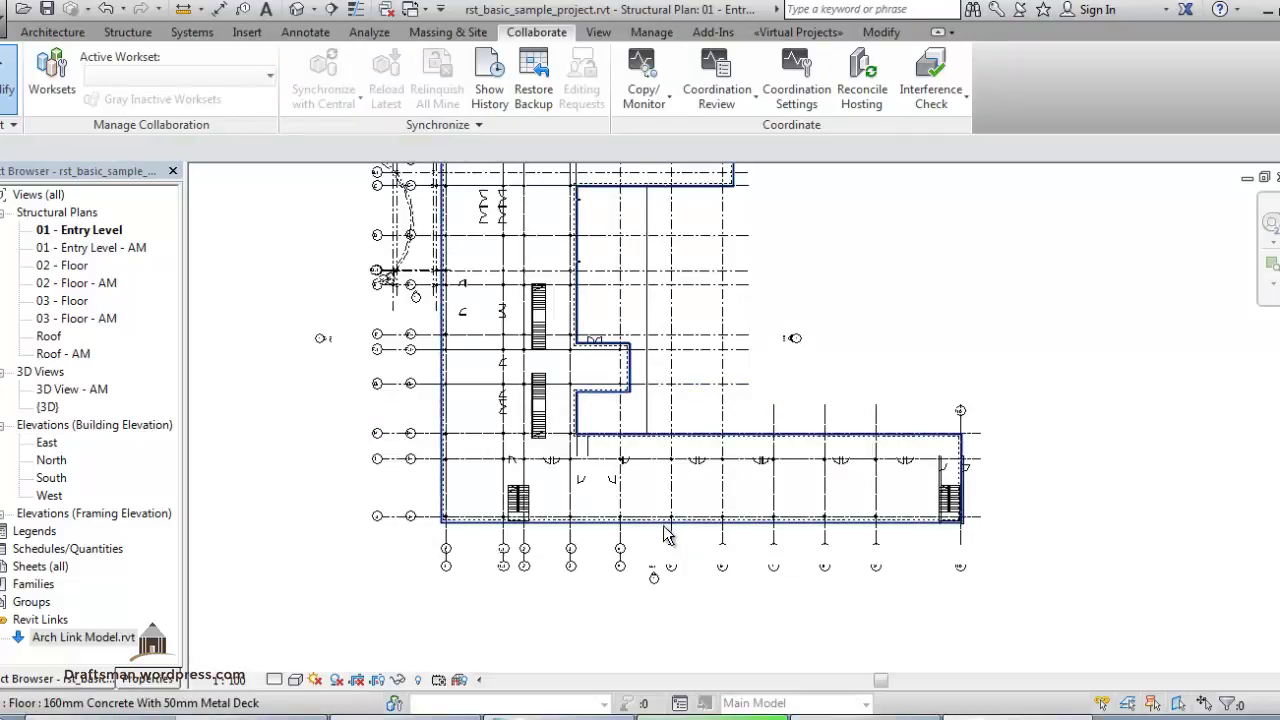
click(622, 565)
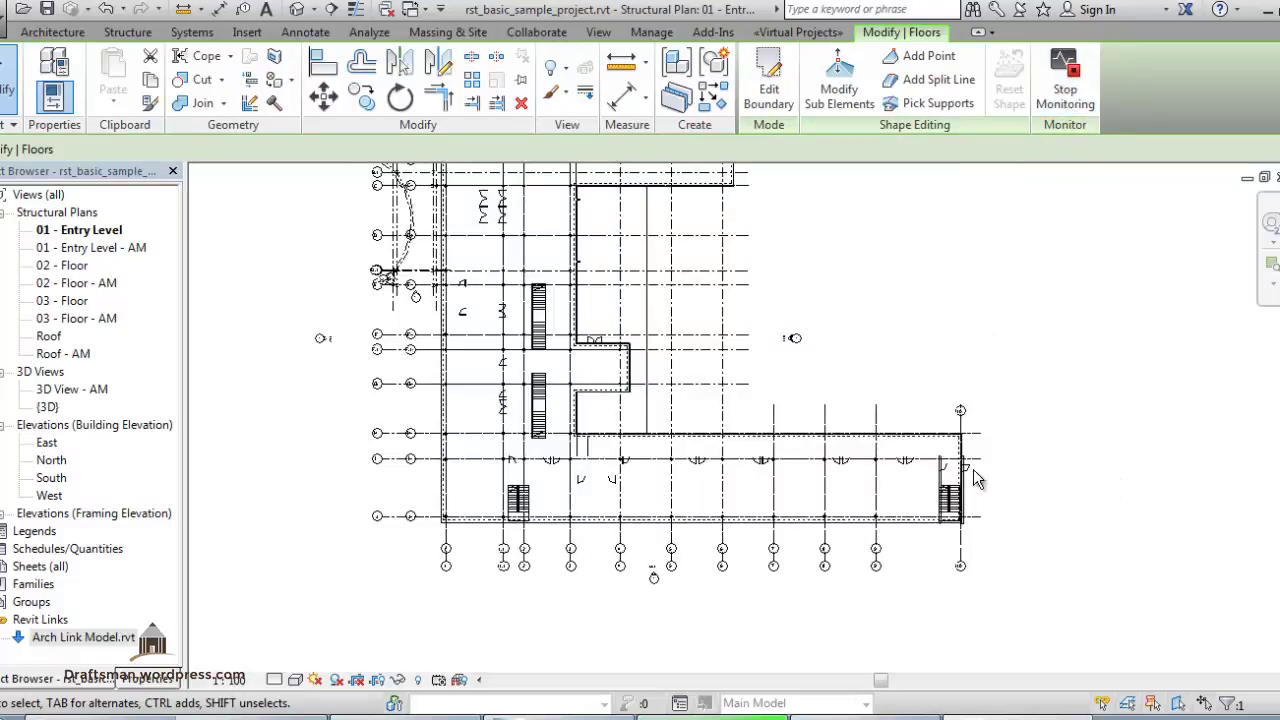
click(52, 462)
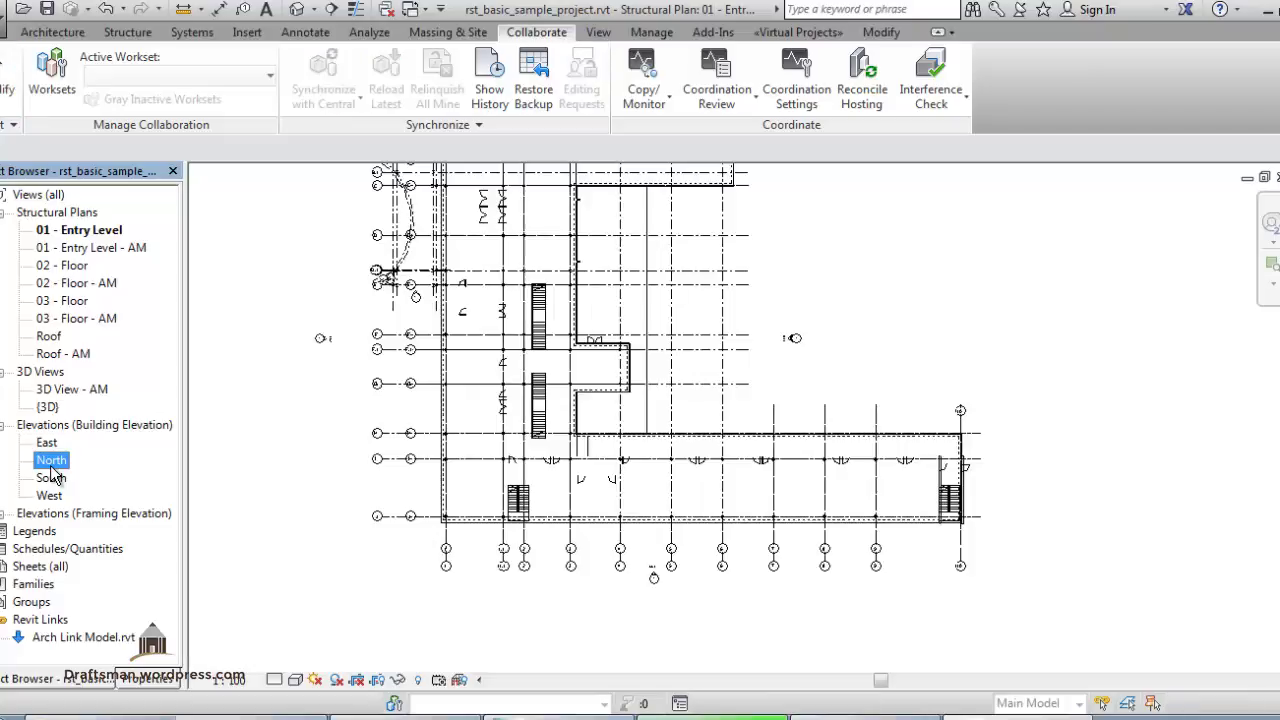
Open the North elevation view and adjust the zoom
double_click(52, 464)
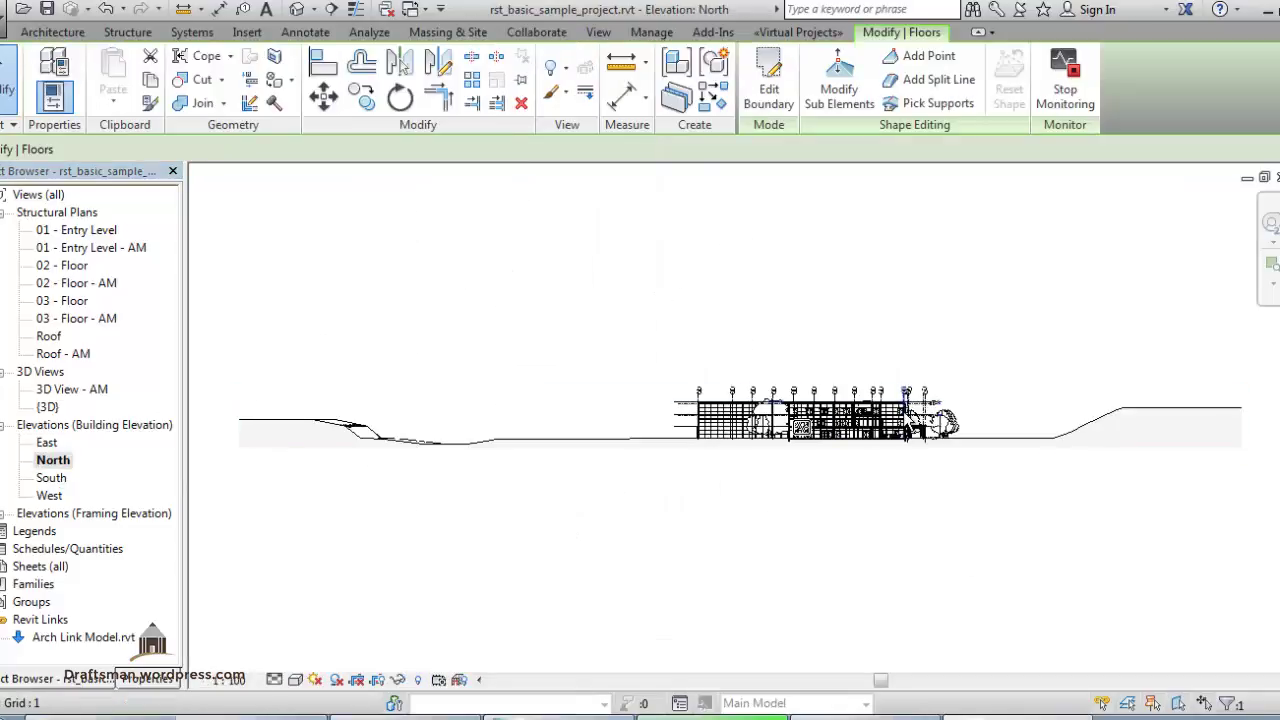
scroll(894, 449, up, 5)
scroll(800, 370, down, 2)
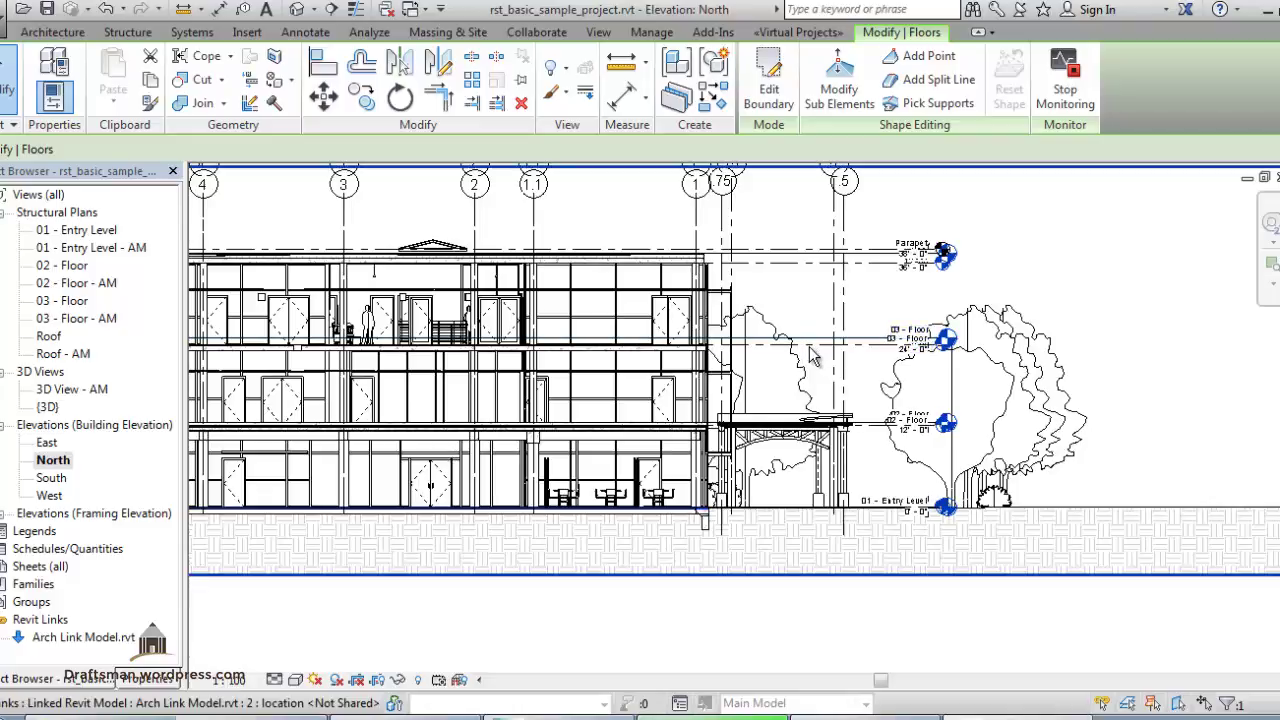
Choose Copy/Monitor > Select Link from the Collaborate tools
click(538, 32)
click(644, 92)
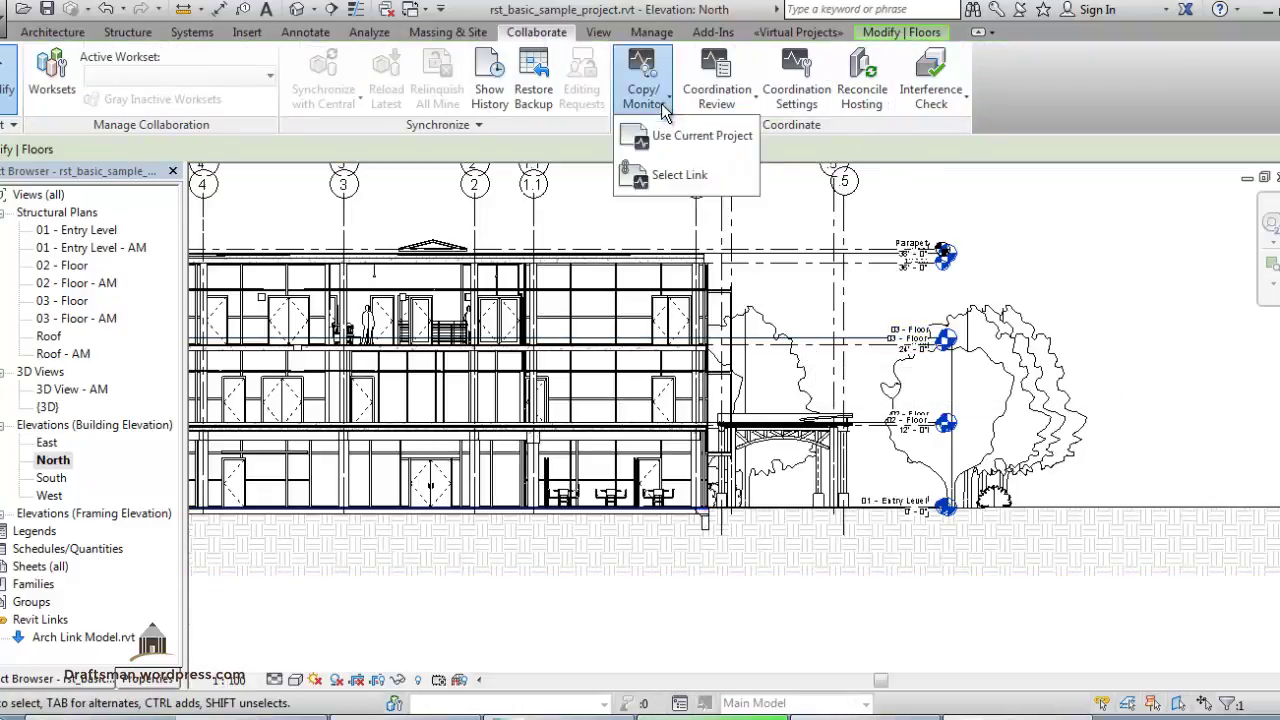
click(680, 176)
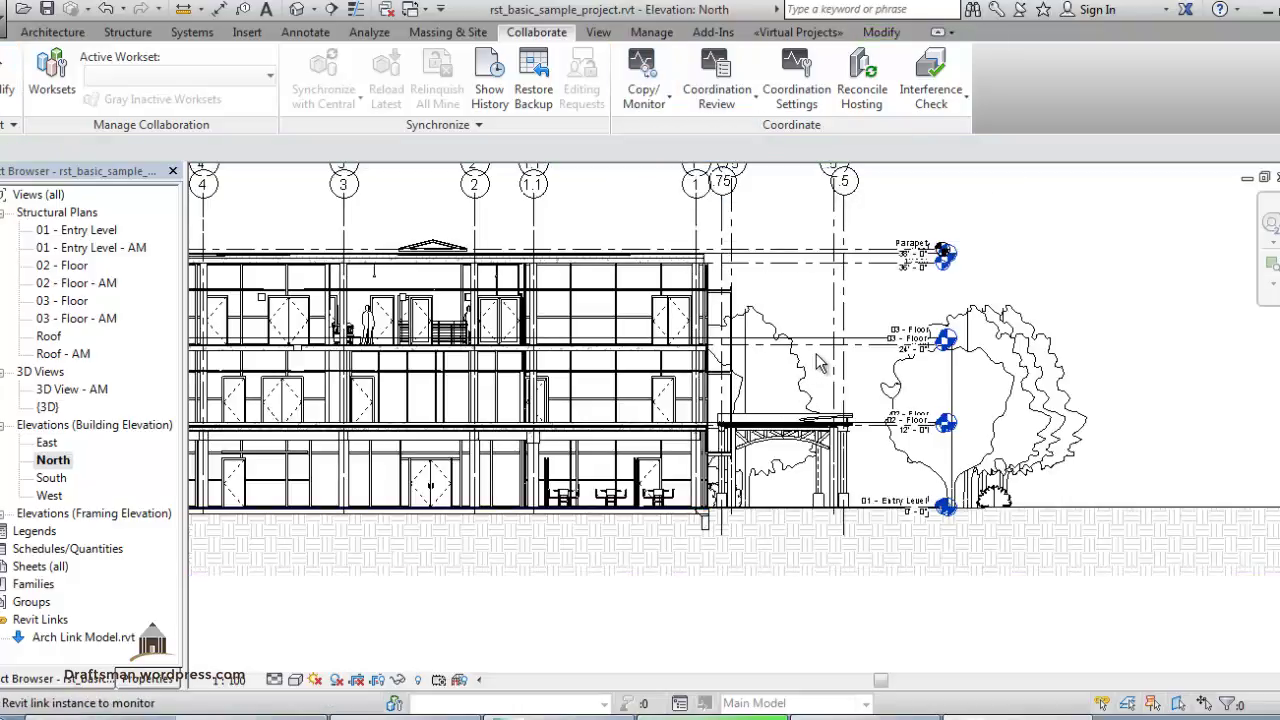
Pick the linked architectural model, start Copy, and select level 03 - Floor with Multiple enabled
click(843, 410)
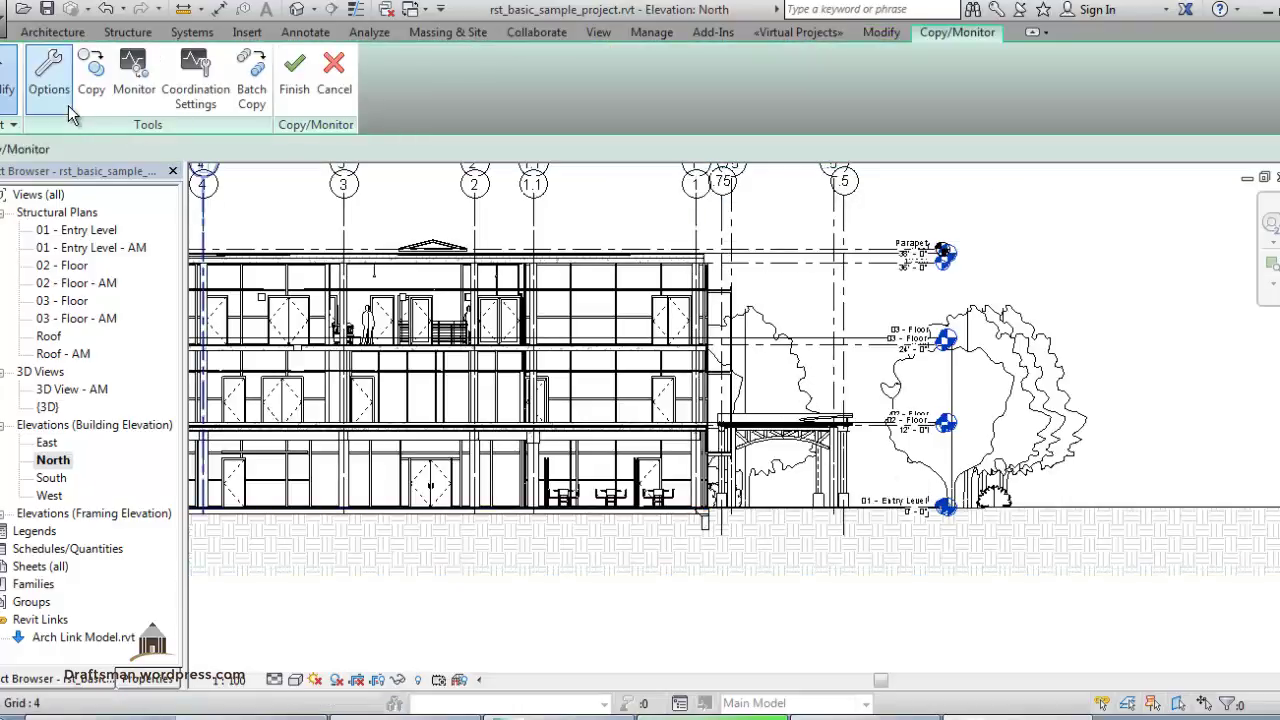
click(91, 80)
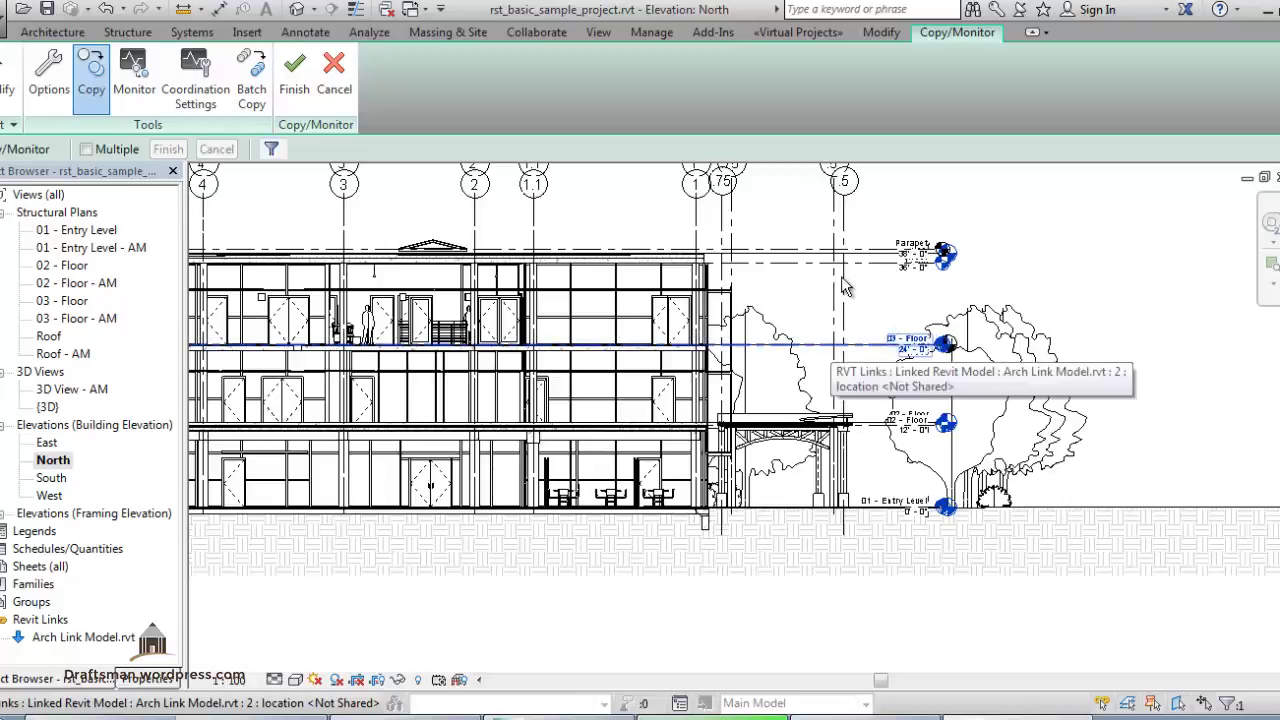
click(872, 341)
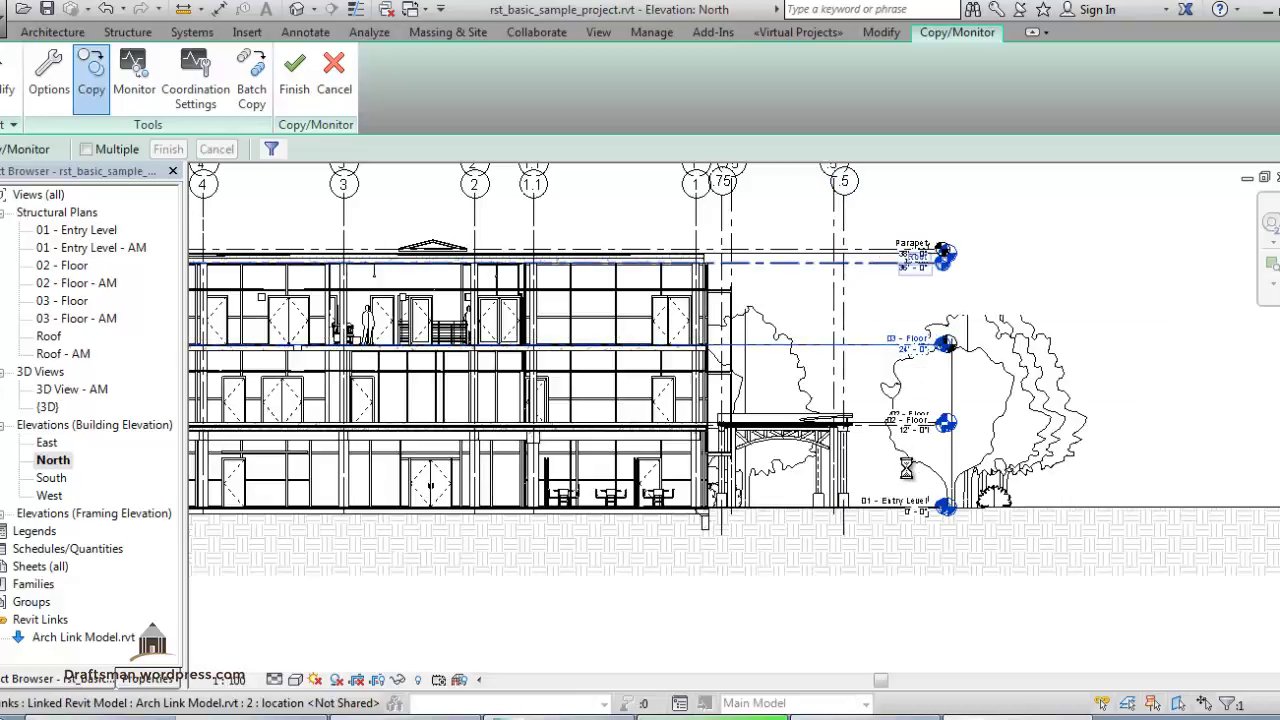
click(86, 149)
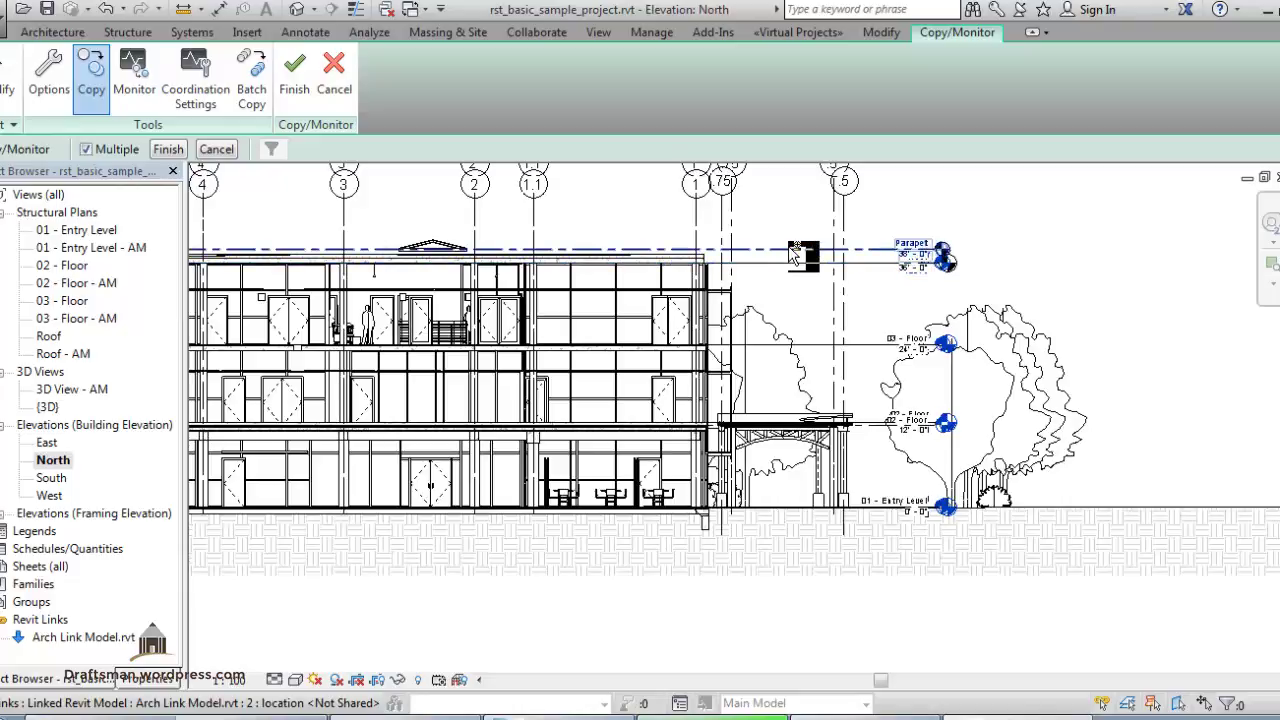
Add level 02 - Floor and grid 4, finish copying, and end the Copy/Monitor session
click(895, 345)
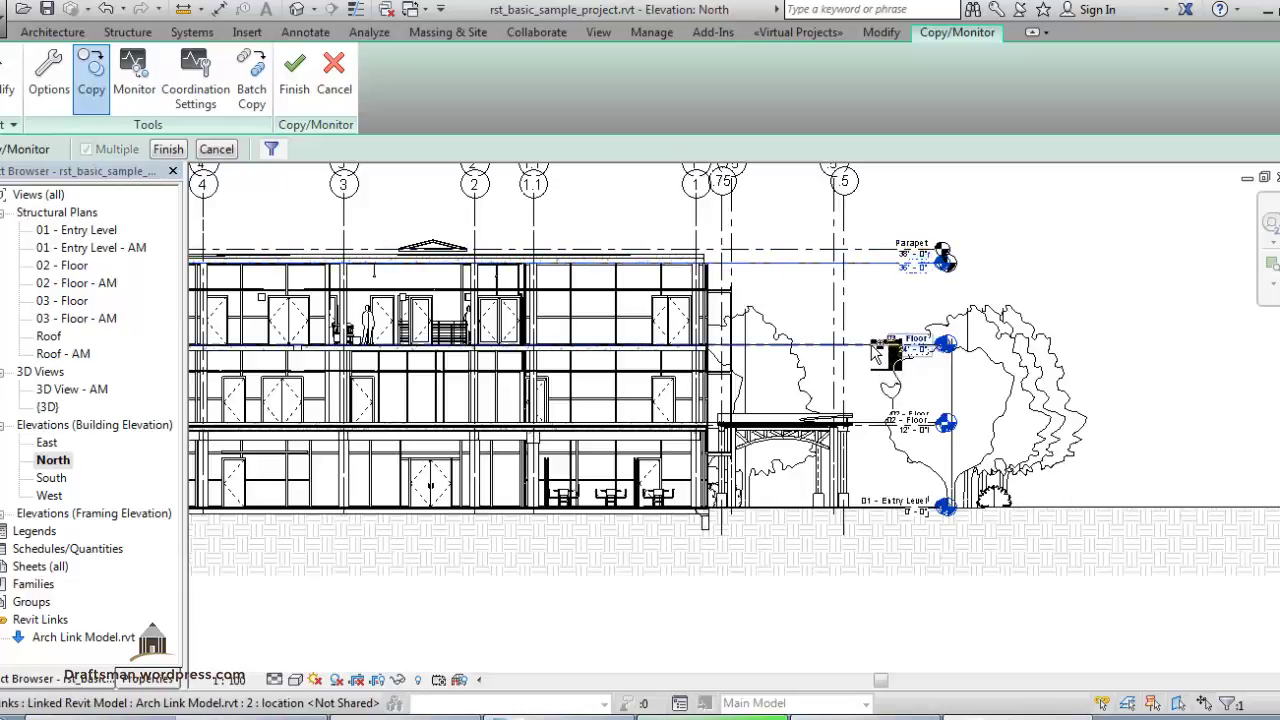
click(870, 425)
click(203, 200)
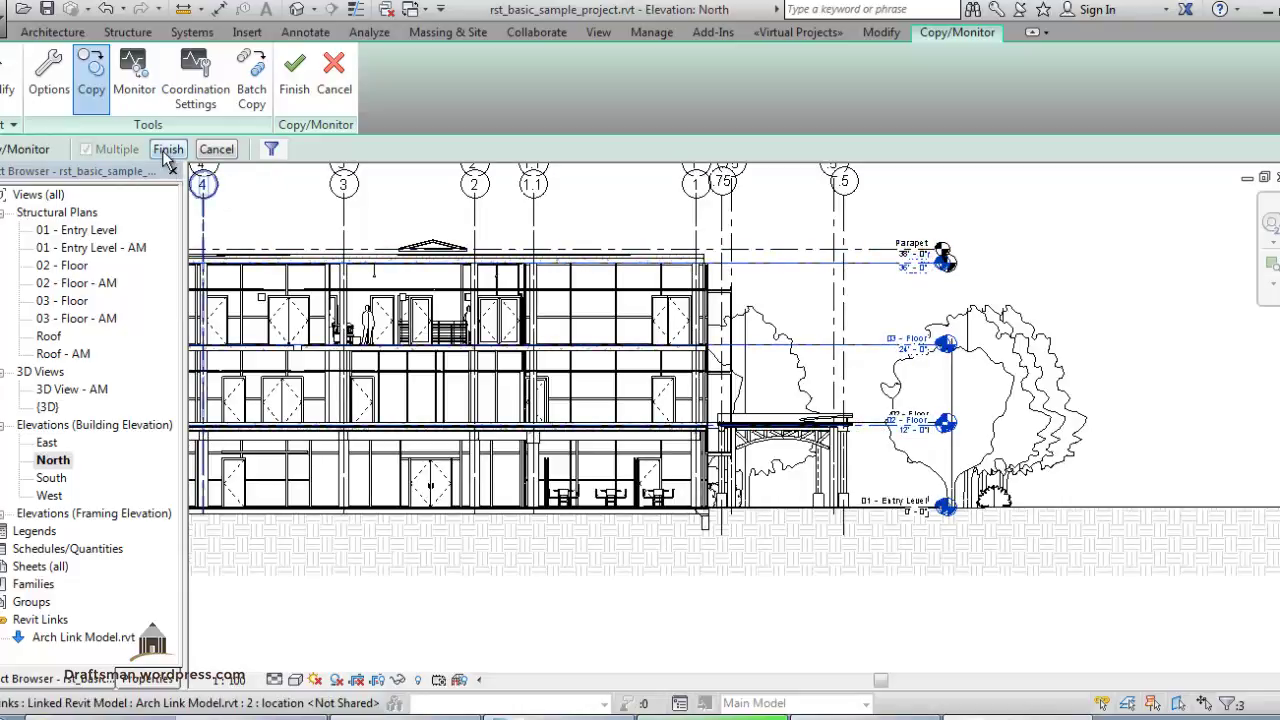
click(166, 150)
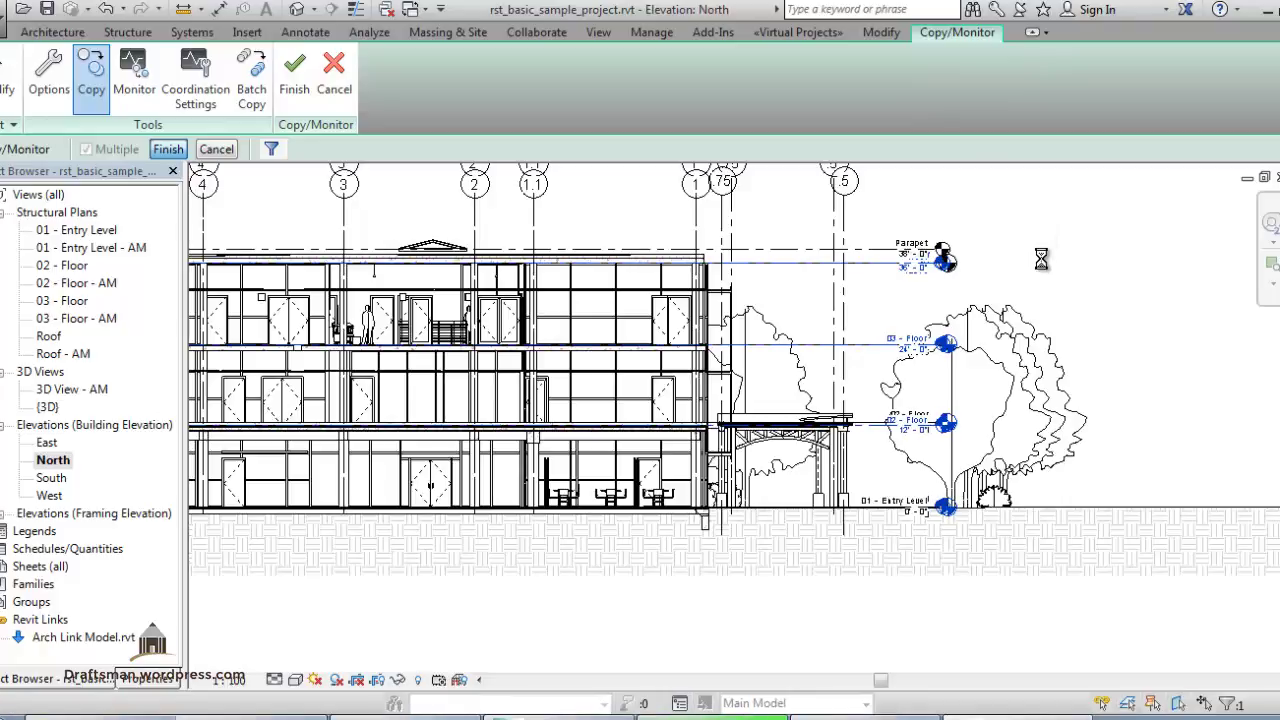
click(348, 82)
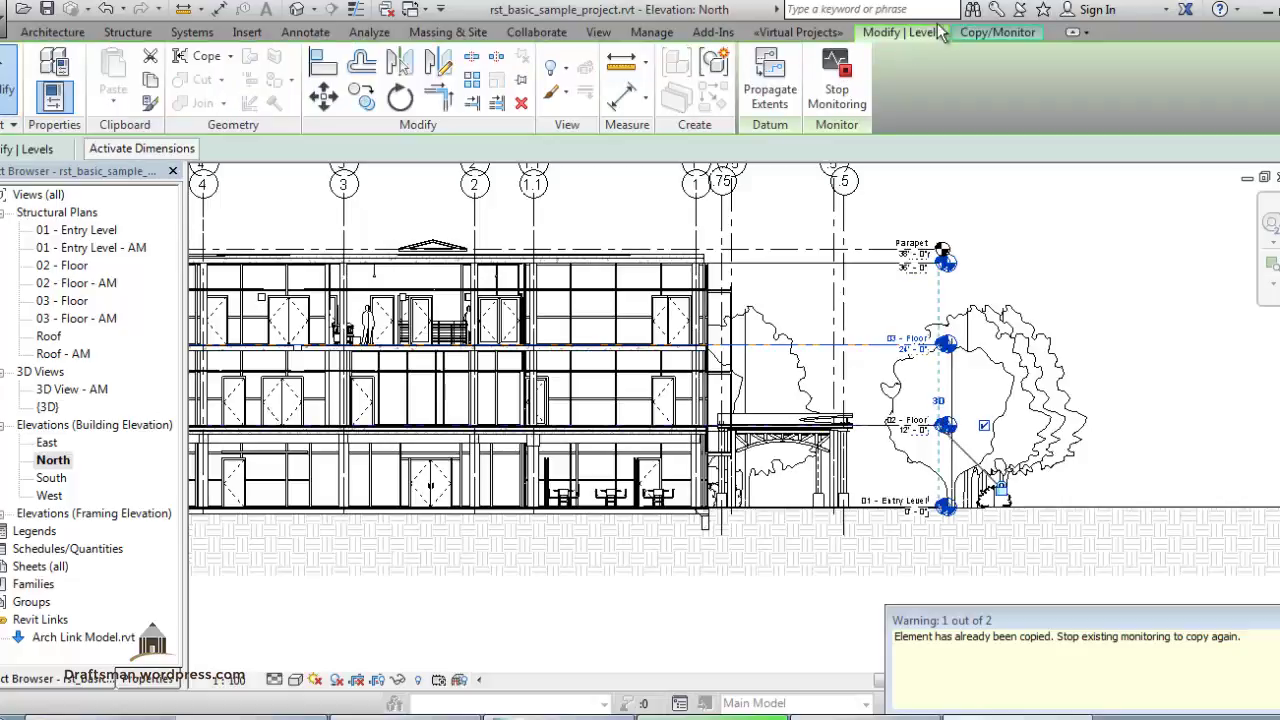